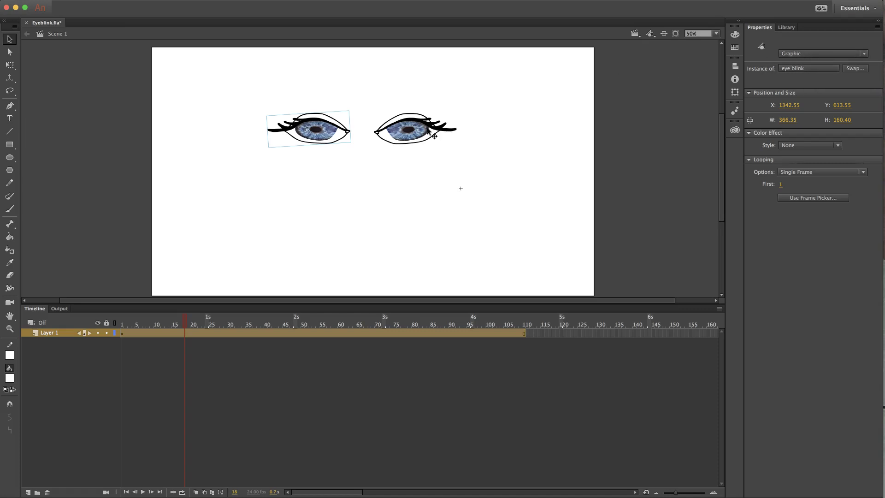
{"action": "left_click", "coordinate": [367, 157]}
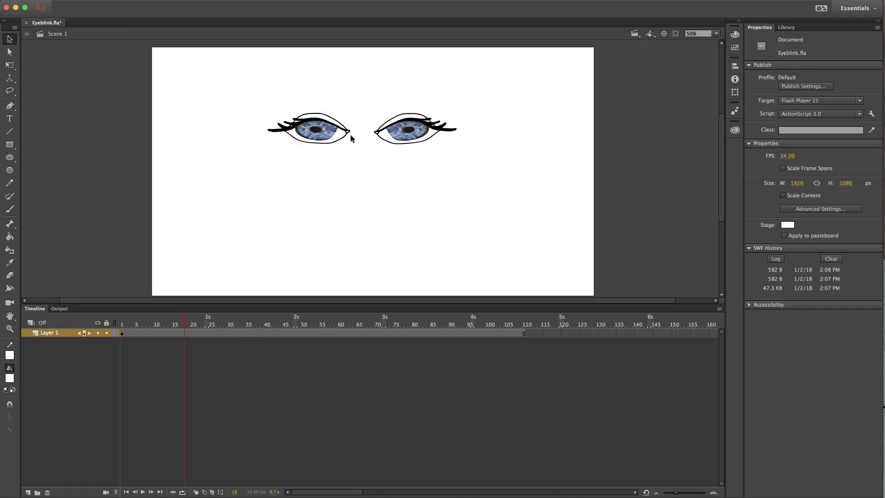
{"action": "left_click", "coordinate": [330, 130]}
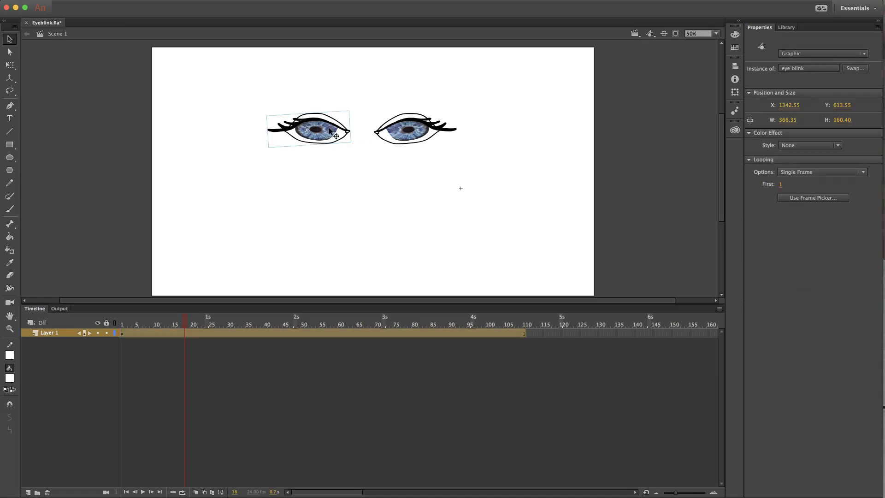
{"action": "left_click", "coordinate": [418, 133]}
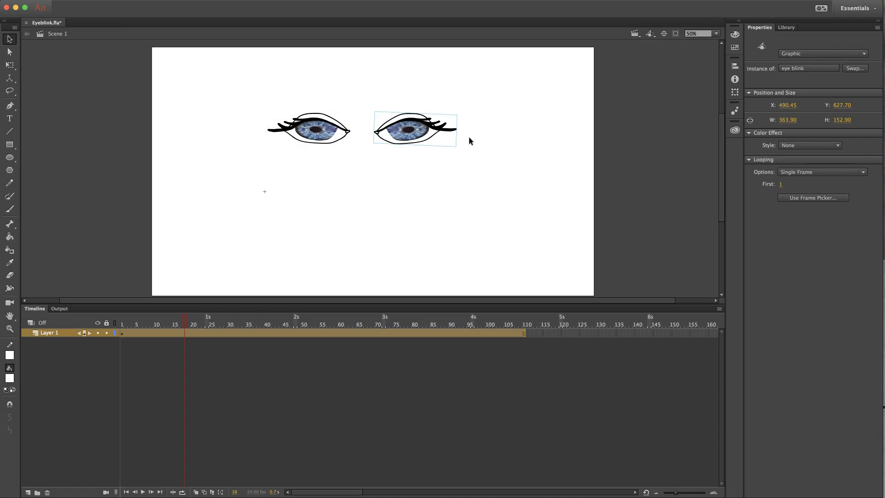
{"action": "left_click", "coordinate": [488, 140]}
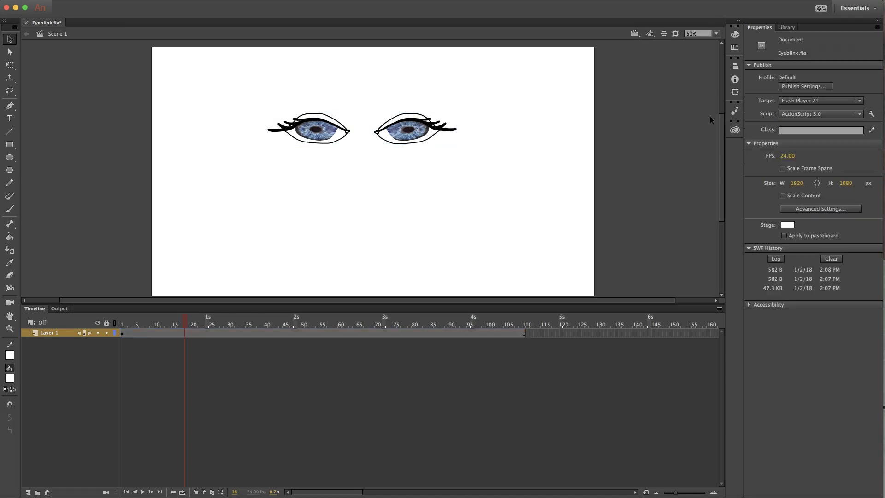
Place two instances of the eye blink symbol from the library side by side below the existing eyes
{"action": "left_click", "coordinate": [786, 27]}
{"action": "left_click_drag", "start_coordinate": [757, 149], "coordinate": [322, 201]}
{"action": "left_click_drag", "start_coordinate": [772, 150], "coordinate": [428, 200]}
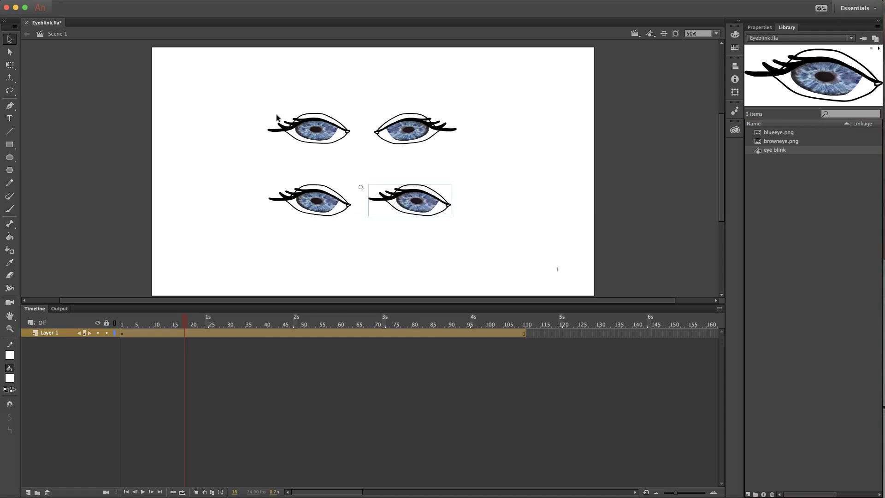
Flip the second new eye instance horizontally and position it opposite the first, aligned under the upper pair
{"action": "left_click", "coordinate": [97, 1]}
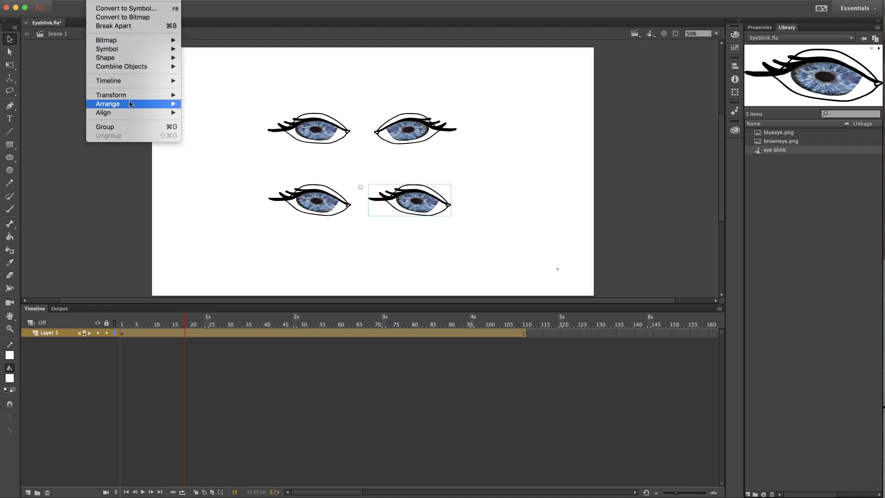
{"action": "mouse_move", "coordinate": [131, 96]}
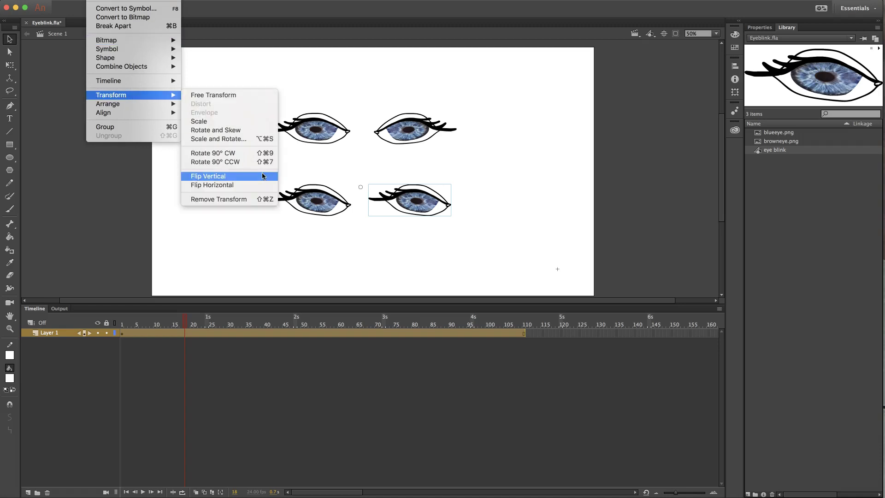
{"action": "left_click", "coordinate": [257, 187]}
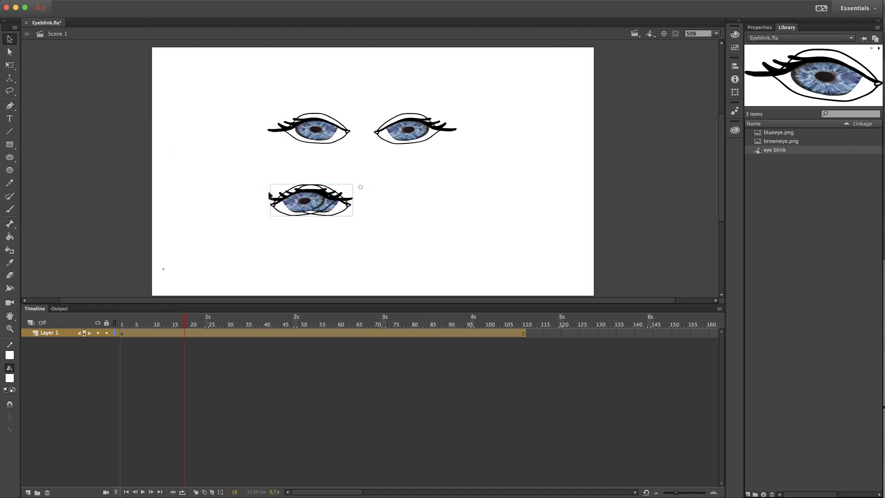
{"action": "left_click_drag", "start_coordinate": [306, 202], "coordinate": [389, 198]}
{"action": "left_click", "coordinate": [474, 239]}
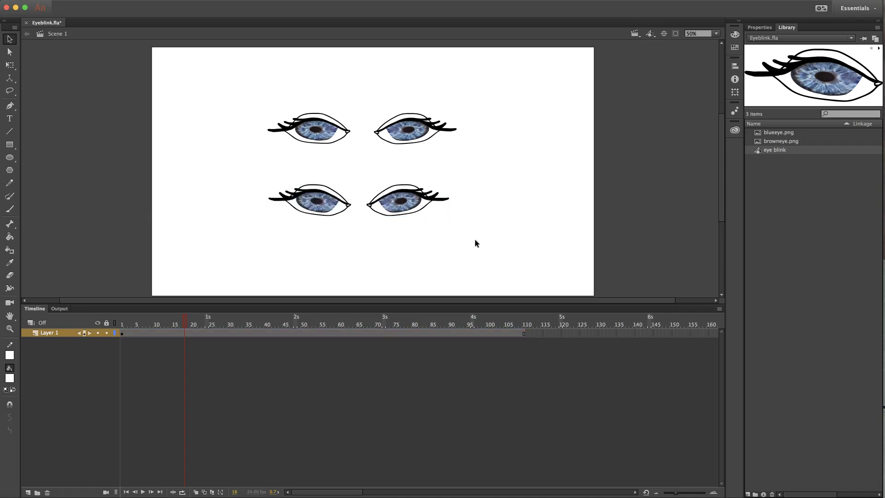
{"action": "mouse_move", "coordinate": [417, 230]}
{"action": "left_mouse_down"}
{"action": "mouse_move", "coordinate": [446, 230]}
{"action": "mouse_move", "coordinate": [395, 225]}
{"action": "mouse_move", "coordinate": [410, 226]}
{"action": "left_mouse_up"}
{"action": "left_click", "coordinate": [500, 258]}
Preview the blink on both eye pairs, return to frame 1 and view the upper-left eye's instance properties
{"action": "key", "text": "Return"}
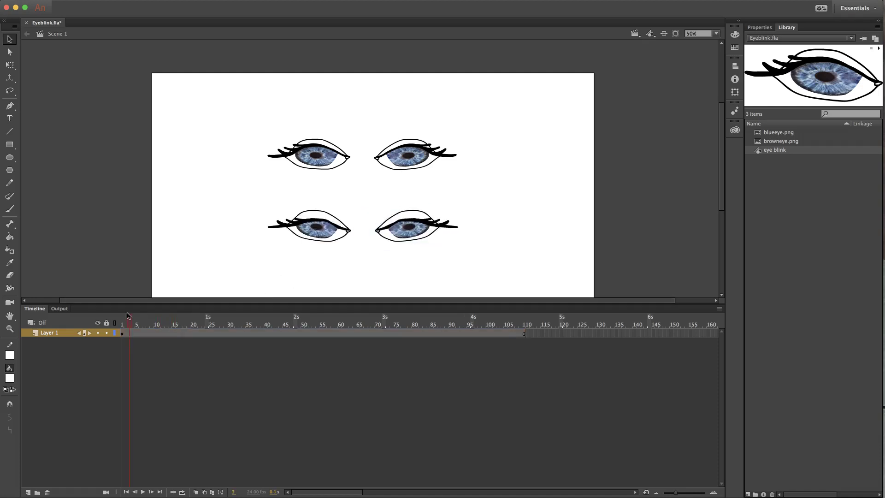
{"action": "left_click_drag", "start_coordinate": [181, 319], "coordinate": [122, 324]}
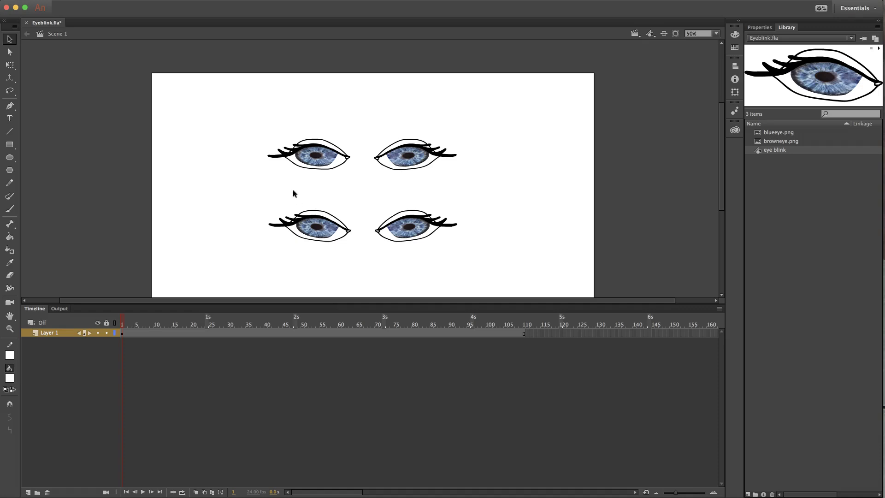
{"action": "left_click", "coordinate": [321, 165]}
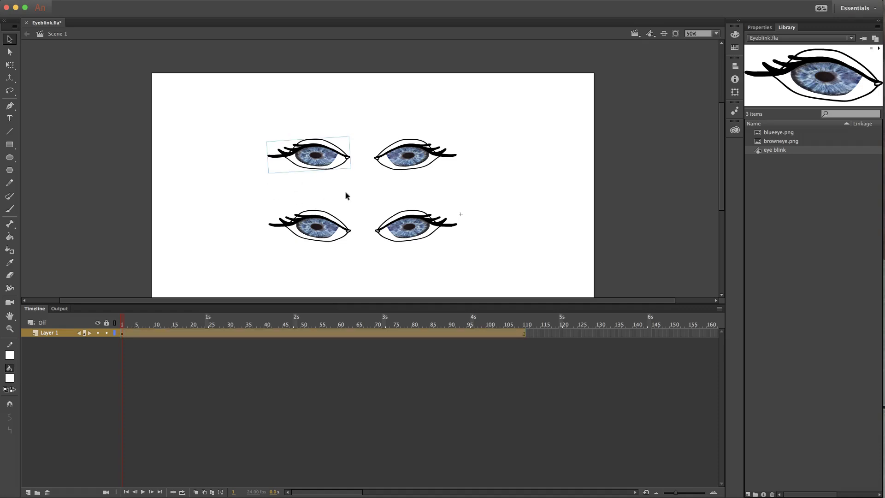
{"action": "left_click", "coordinate": [760, 27]}
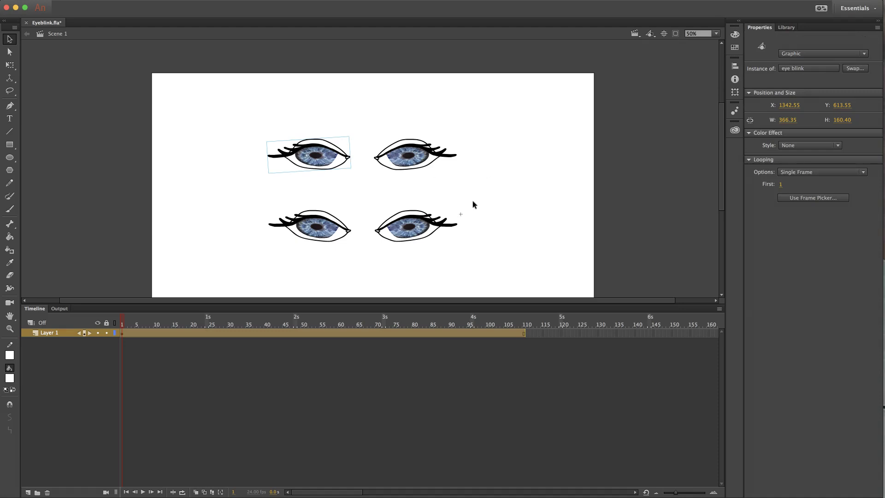
Delete the lower pair of eye instances
{"action": "left_click", "coordinate": [474, 203]}
{"action": "left_click_drag", "start_coordinate": [247, 193], "coordinate": [466, 261]}
{"action": "key", "text": "Delete"}
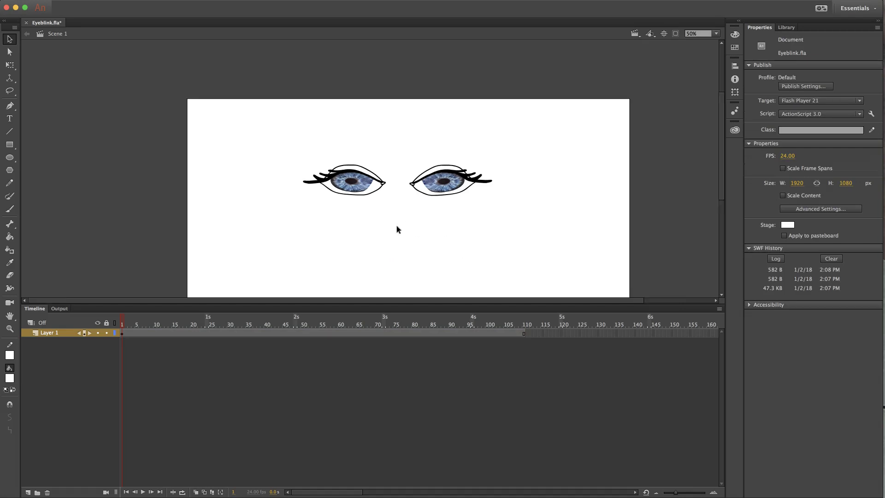
Open the eye blink symbol for editing in place at frame 1
{"action": "left_click", "coordinate": [353, 193]}
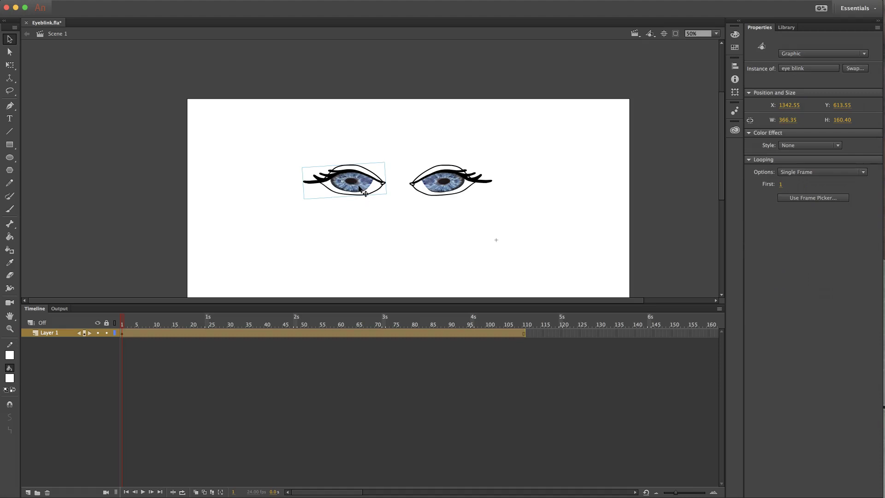
{"action": "double_click", "coordinate": [358, 187]}
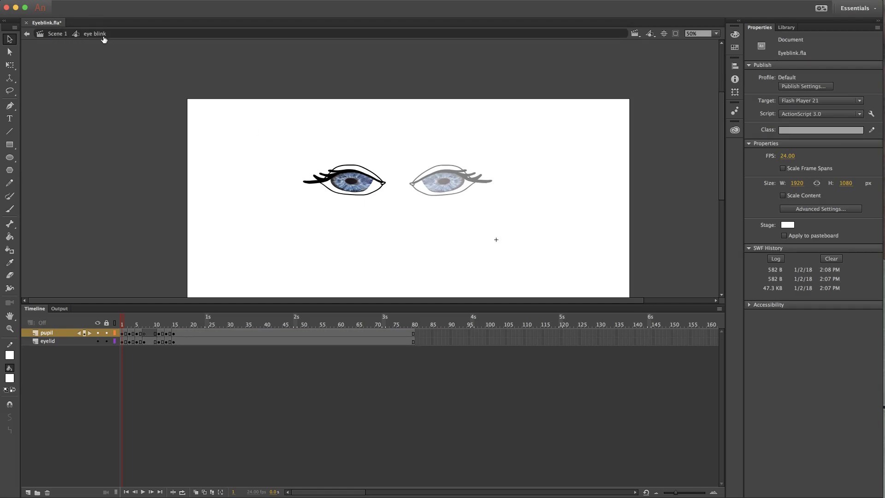
{"action": "left_click", "coordinate": [55, 33]}
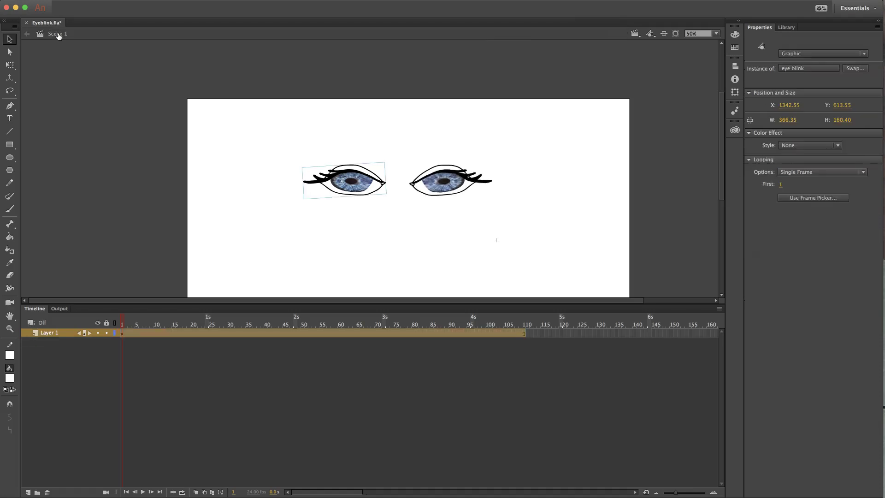
{"action": "double_click", "coordinate": [364, 188]}
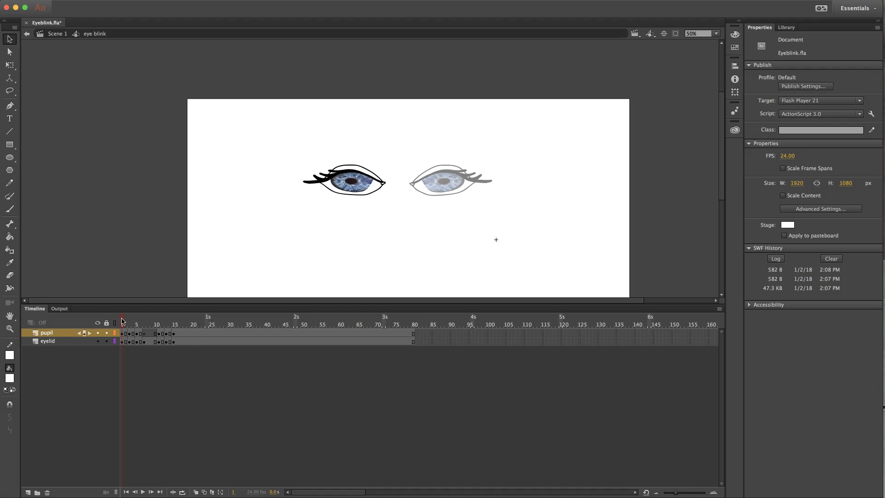
{"action": "mouse_move", "coordinate": [122, 321]}
{"action": "left_mouse_down"}
{"action": "mouse_move", "coordinate": [175, 323]}
{"action": "mouse_move", "coordinate": [121, 322]}
{"action": "left_mouse_up"}
Preview the blueeye.png and browneye.png images in the library
{"action": "left_click", "coordinate": [787, 28]}
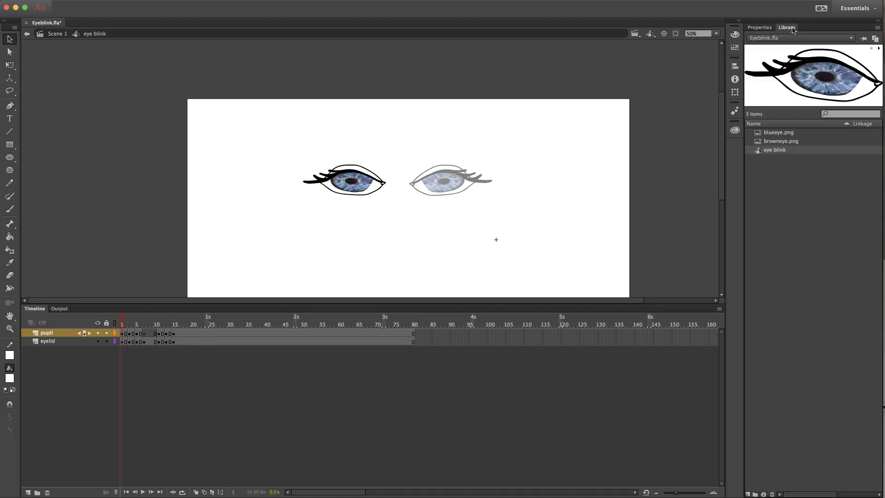
{"action": "left_click", "coordinate": [785, 133]}
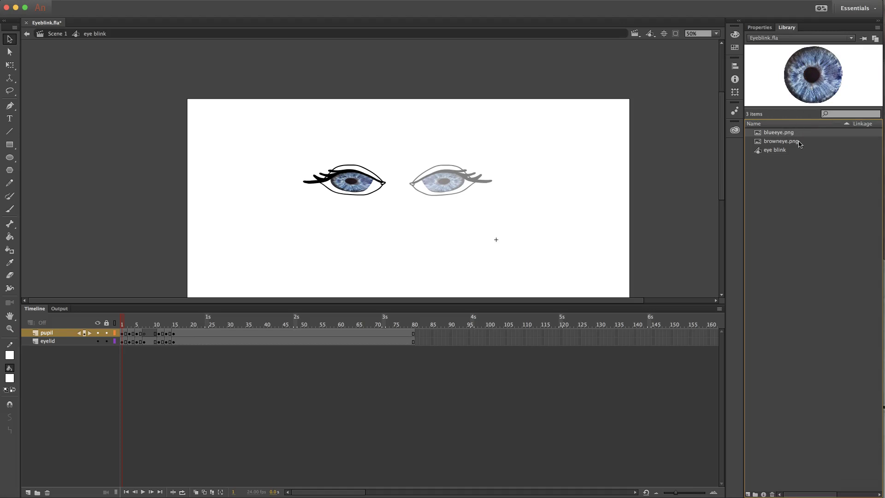
{"action": "left_click", "coordinate": [781, 143]}
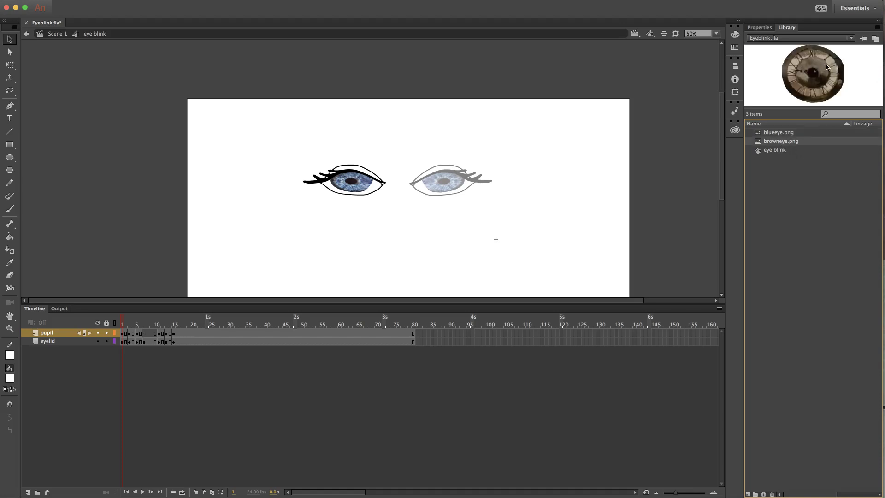
{"action": "left_click", "coordinate": [780, 134]}
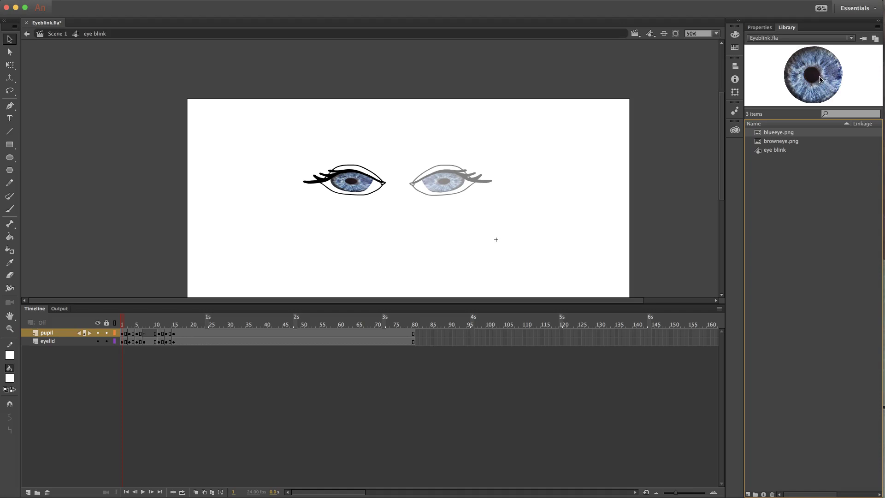
Place blueeye.png on the stage to the right of the eyes, and delete it again
{"action": "left_click_drag", "start_coordinate": [817, 77], "coordinate": [567, 182]}
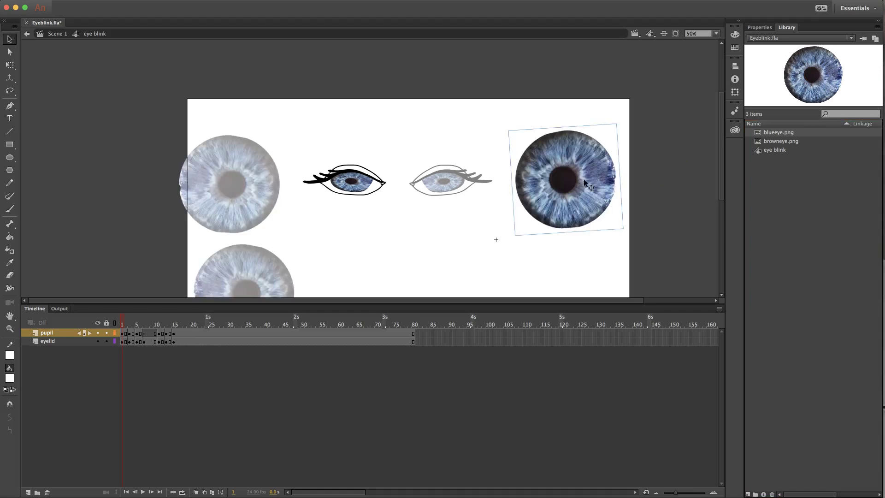
{"action": "key", "text": "Delete"}
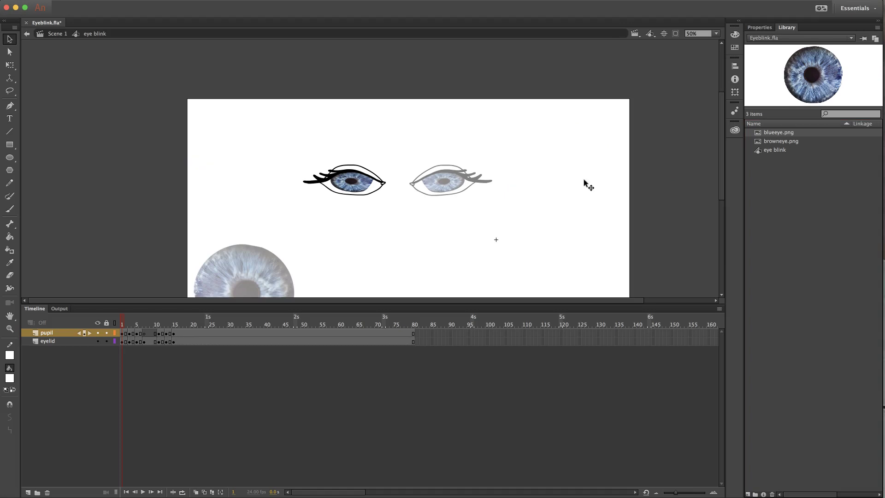
{"action": "scroll", "coordinate": [584, 180], "scroll_direction": "down", "scroll_amount": 5}
{"action": "scroll", "coordinate": [584, 181], "scroll_direction": "up", "scroll_amount": 4}
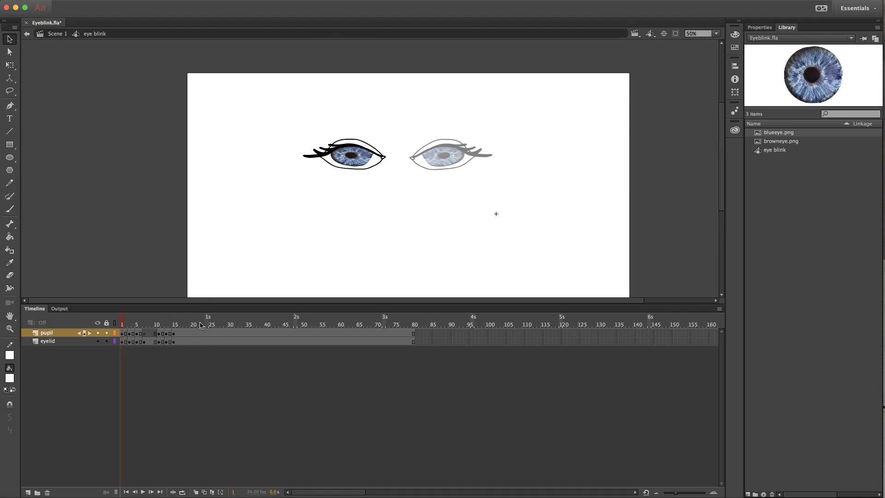
Scrub through the symbol's blink animation from frame 1 to frame 80 and back to frame 20
{"action": "mouse_move", "coordinate": [124, 322]}
{"action": "left_mouse_down"}
{"action": "mouse_move", "coordinate": [184, 323]}
{"action": "mouse_move", "coordinate": [123, 327]}
{"action": "left_mouse_up"}
{"action": "left_click_drag", "start_coordinate": [124, 321], "coordinate": [415, 325]}
{"action": "left_click_drag", "start_coordinate": [414, 325], "coordinate": [193, 319]}
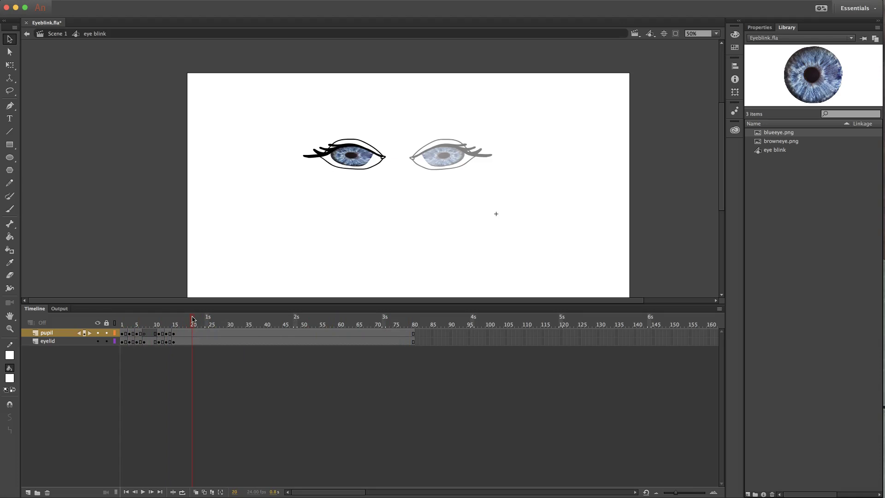
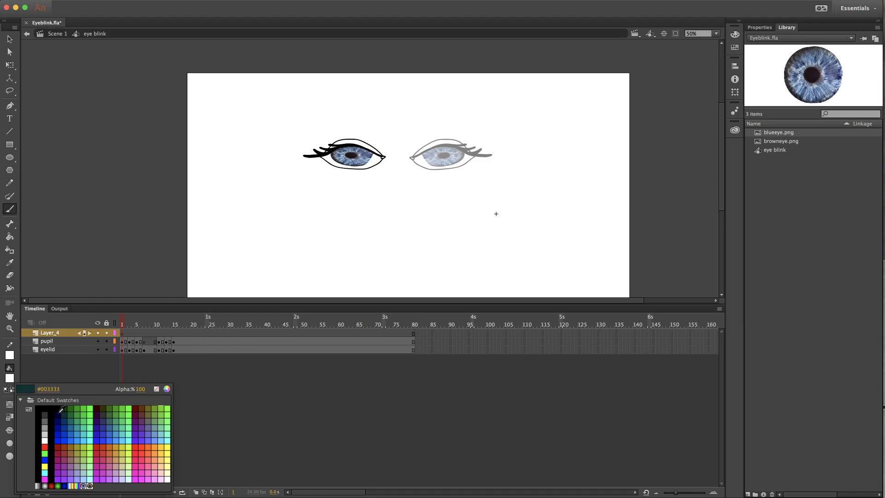
Close the fill colour swatches and set the stroke colour to black
{"action": "key", "text": "Escape"}
{"action": "left_click", "coordinate": [9, 355]}
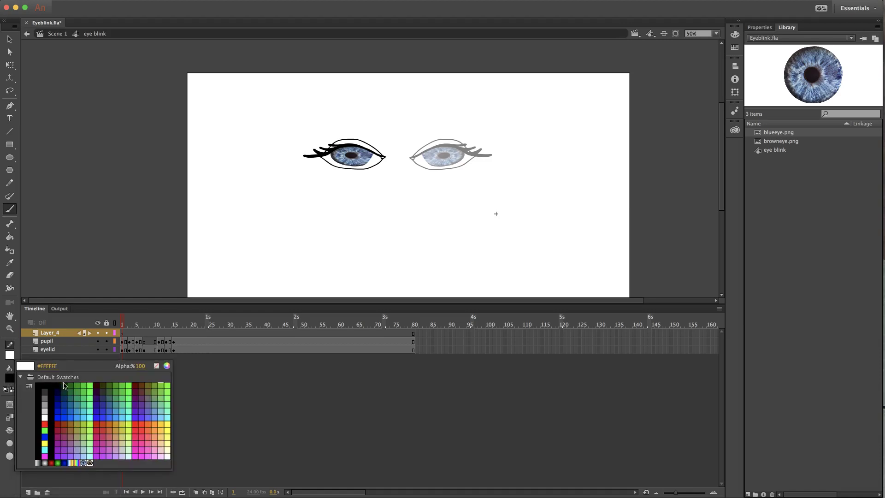
{"action": "left_click", "coordinate": [44, 385]}
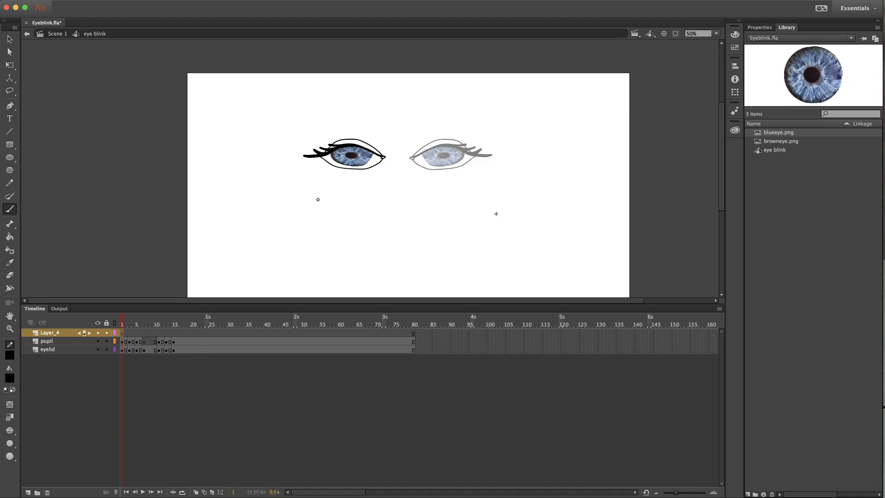
Paint a thick black eye outline with lashes on Layer_4 below the existing eye using the Brush tool
{"action": "left_click_drag", "start_coordinate": [312, 200], "coordinate": [367, 202]}
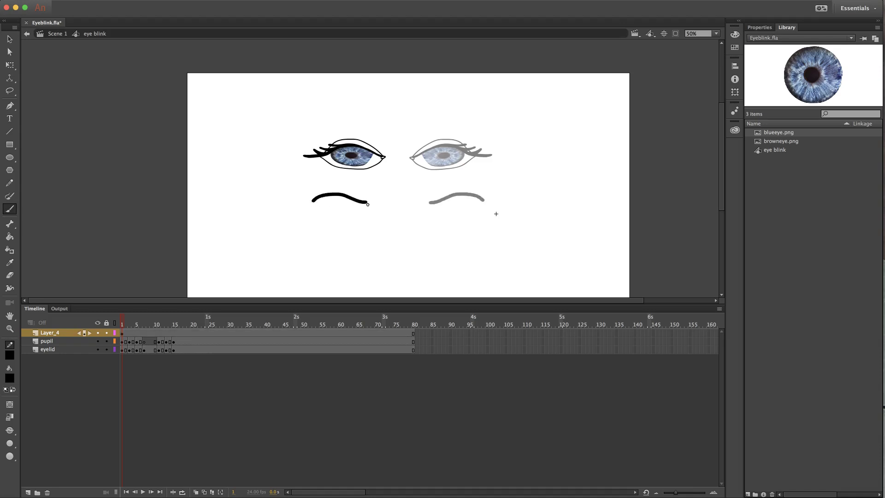
{"action": "mouse_move", "coordinate": [368, 203]}
{"action": "left_mouse_down"}
{"action": "mouse_move", "coordinate": [331, 215]}
{"action": "mouse_move", "coordinate": [313, 209]}
{"action": "mouse_move", "coordinate": [315, 198]}
{"action": "mouse_move", "coordinate": [299, 205]}
{"action": "mouse_move", "coordinate": [328, 195]}
{"action": "mouse_move", "coordinate": [314, 194]}
{"action": "mouse_move", "coordinate": [313, 204]}
{"action": "mouse_move", "coordinate": [340, 197]}
{"action": "left_mouse_up"}
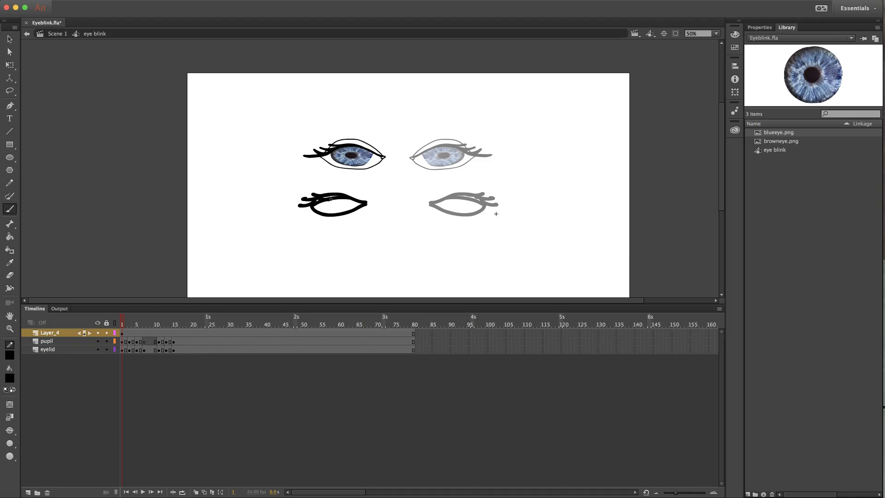
{"action": "left_click_drag", "start_coordinate": [320, 200], "coordinate": [355, 200]}
Undo all the thick brush strokes of the eye drawn on Layer_4
{"action": "key", "text": "super+z"}
{"action": "key", "text": "super+z"}
{"action": "key", "text": "super+z"}
{"action": "key", "text": "super+z"}
{"action": "key", "text": "super+z"}
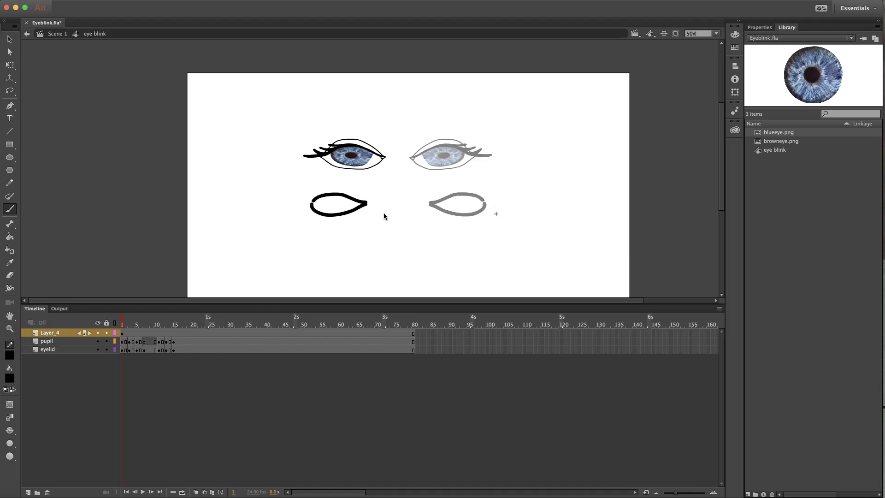
{"action": "key", "text": "super+z"}
{"action": "key", "text": "super+z"}
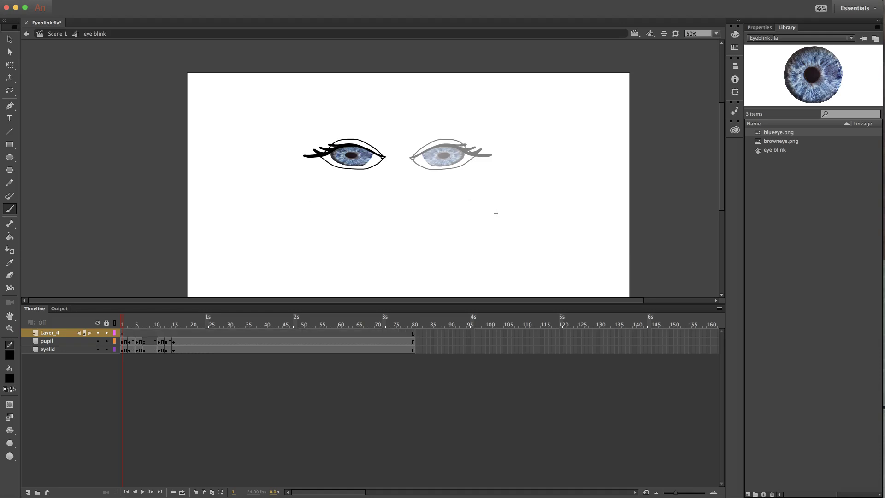
Choose a smaller brush size and draw an eye with lashes, iris and pupil below the existing eye on Layer_4
{"action": "left_click", "coordinate": [9, 443]}
{"action": "left_click", "coordinate": [30, 473]}
{"action": "mouse_move", "coordinate": [293, 216]}
{"action": "left_mouse_down"}
{"action": "mouse_move", "coordinate": [346, 207]}
{"action": "mouse_move", "coordinate": [374, 218]}
{"action": "mouse_move", "coordinate": [344, 230]}
{"action": "mouse_move", "coordinate": [310, 227]}
{"action": "mouse_move", "coordinate": [306, 217]}
{"action": "mouse_move", "coordinate": [335, 200]}
{"action": "mouse_move", "coordinate": [371, 216]}
{"action": "mouse_move", "coordinate": [302, 214]}
{"action": "mouse_move", "coordinate": [315, 209]}
{"action": "mouse_move", "coordinate": [328, 224]}
{"action": "mouse_move", "coordinate": [355, 211]}
{"action": "mouse_move", "coordinate": [339, 215]}
{"action": "left_mouse_up"}
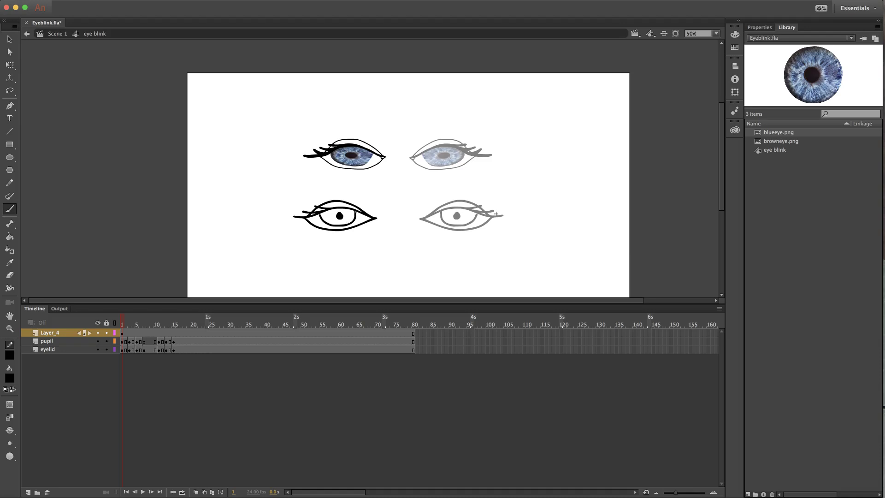
Insert a keyframe at frame 3 of Layer_4, turn on onion skinning and narrow its range around the current frame
{"action": "left_click", "coordinate": [130, 337]}
{"action": "right_click", "coordinate": [130, 337]}
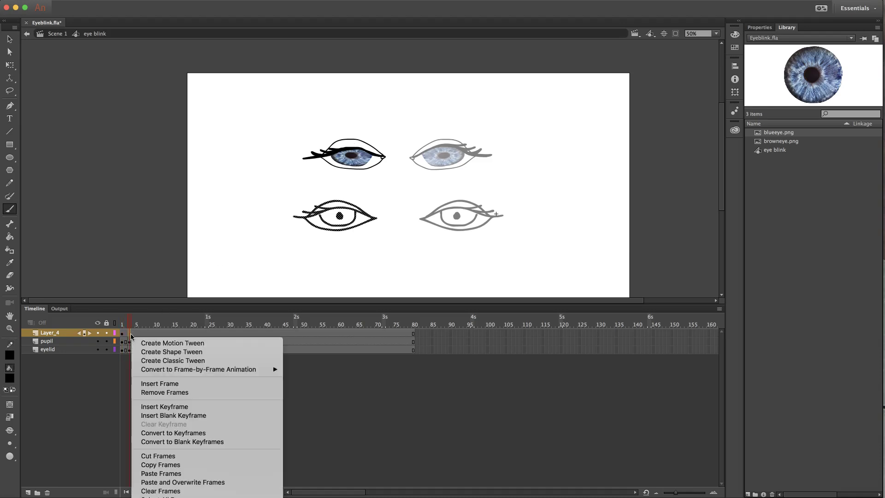
{"action": "left_click", "coordinate": [178, 410]}
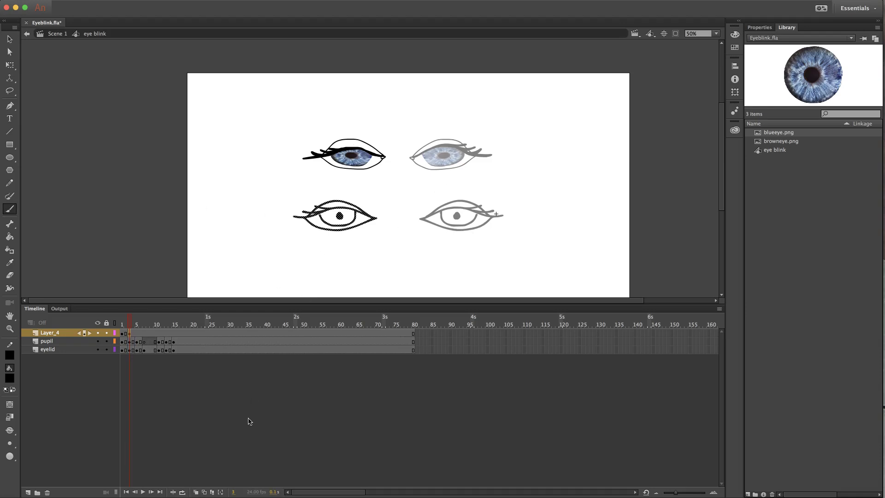
{"action": "left_click", "coordinate": [196, 492]}
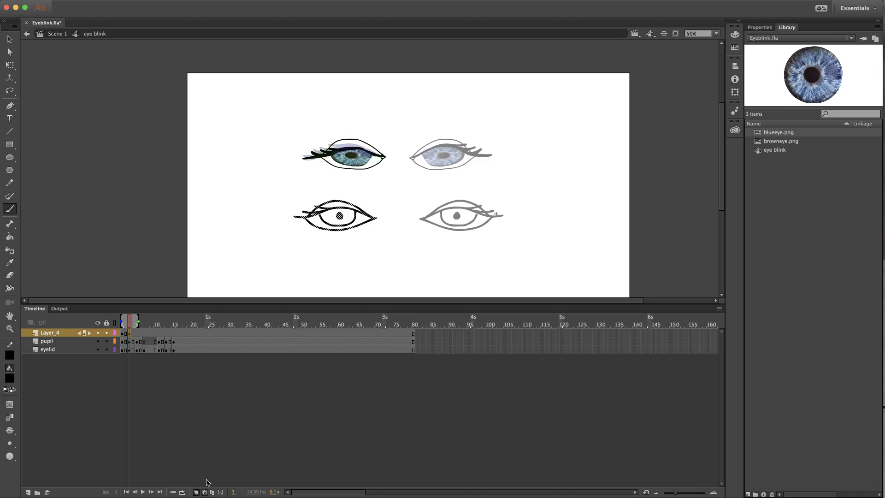
{"action": "left_click_drag", "start_coordinate": [122, 321], "coordinate": [136, 325]}
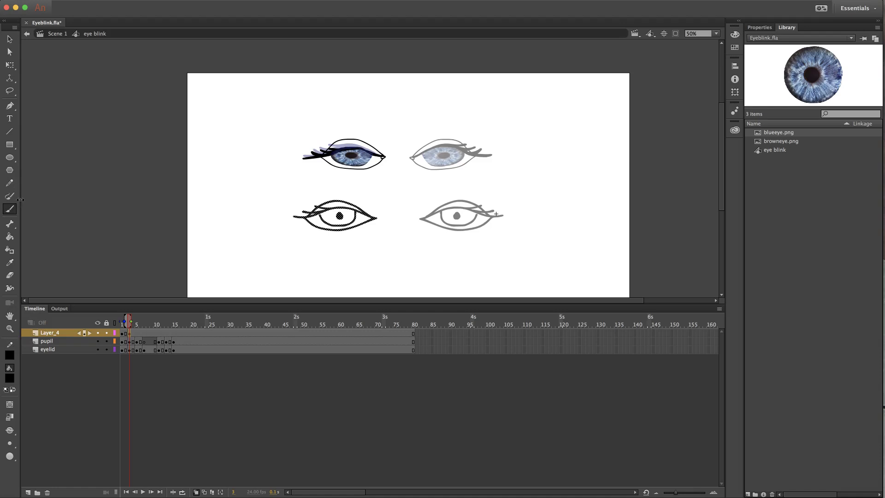
On frame 3 of Layer_4, erase the hand-drawn eye's inner upper lid line and redraw it lower with a longer lash
{"action": "left_click", "coordinate": [9, 275]}
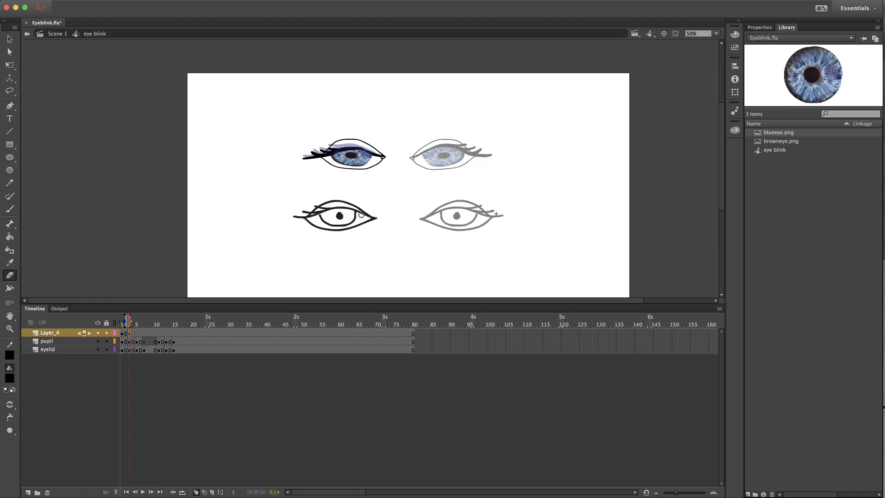
{"action": "mouse_move", "coordinate": [362, 214]}
{"action": "left_mouse_down"}
{"action": "mouse_move", "coordinate": [327, 210]}
{"action": "mouse_move", "coordinate": [310, 218]}
{"action": "left_mouse_up"}
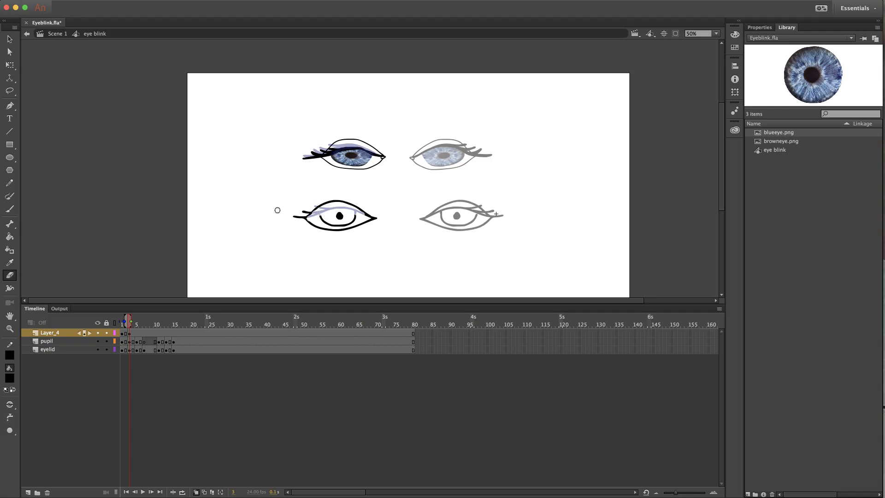
{"action": "left_click", "coordinate": [10, 209]}
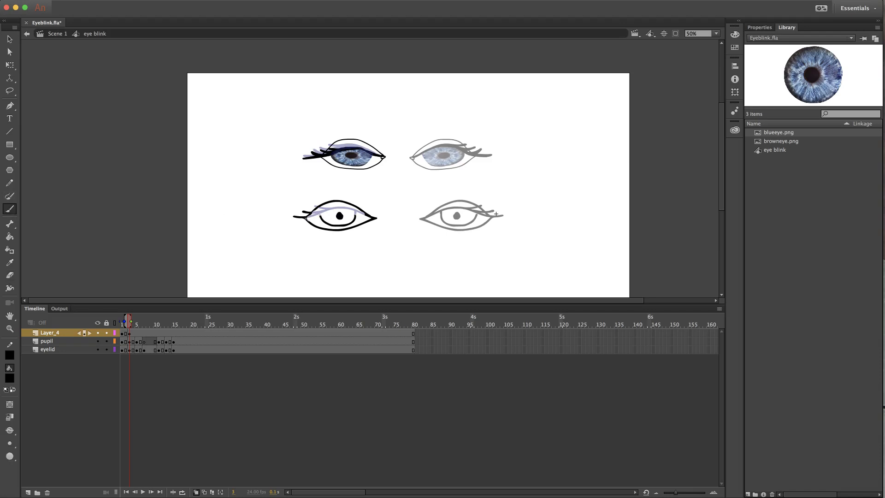
{"action": "left_click_drag", "start_coordinate": [308, 218], "coordinate": [370, 214]}
{"action": "key", "text": "super+z"}
{"action": "left_click_drag", "start_coordinate": [307, 219], "coordinate": [287, 223]}
Insert a keyframe at frame 5 of Layer_4 and compare frames 3 and 5 of the existing eye's eyelid and pupil layers
{"action": "left_click", "coordinate": [136, 333]}
{"action": "right_click", "coordinate": [137, 336]}
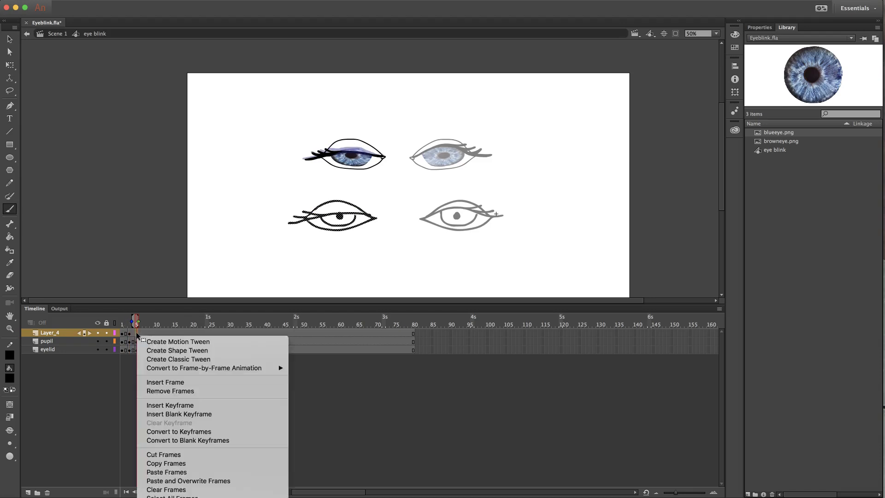
{"action": "left_click", "coordinate": [181, 405]}
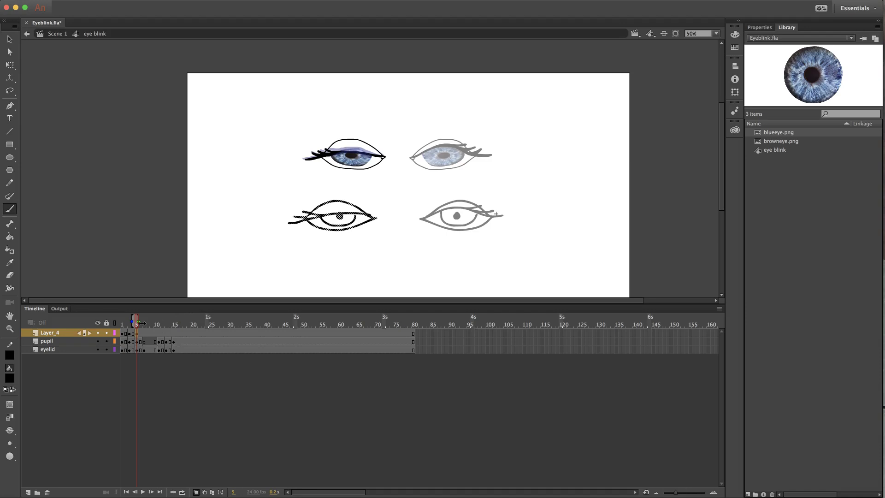
{"action": "left_click", "coordinate": [131, 350]}
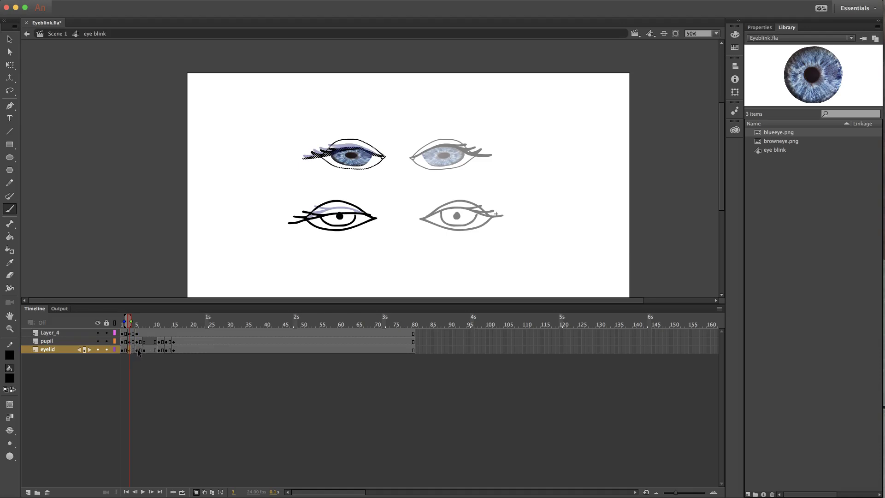
{"action": "left_click", "coordinate": [137, 349]}
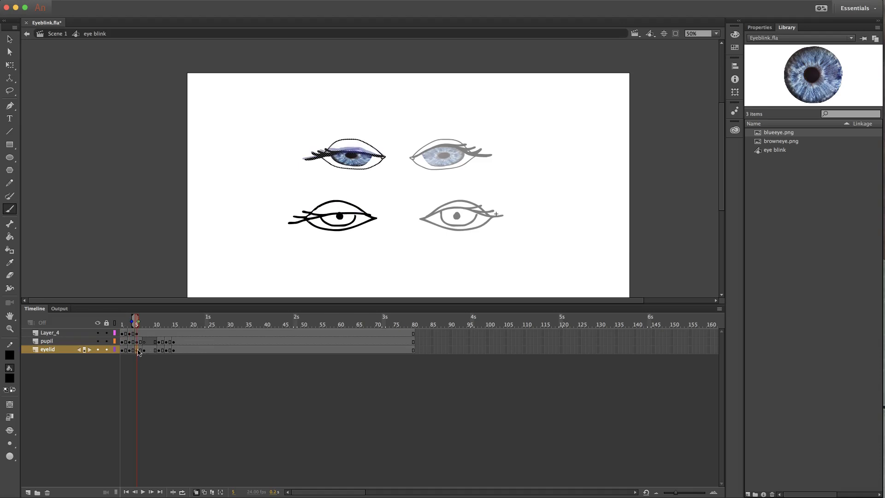
{"action": "left_click", "coordinate": [128, 342]}
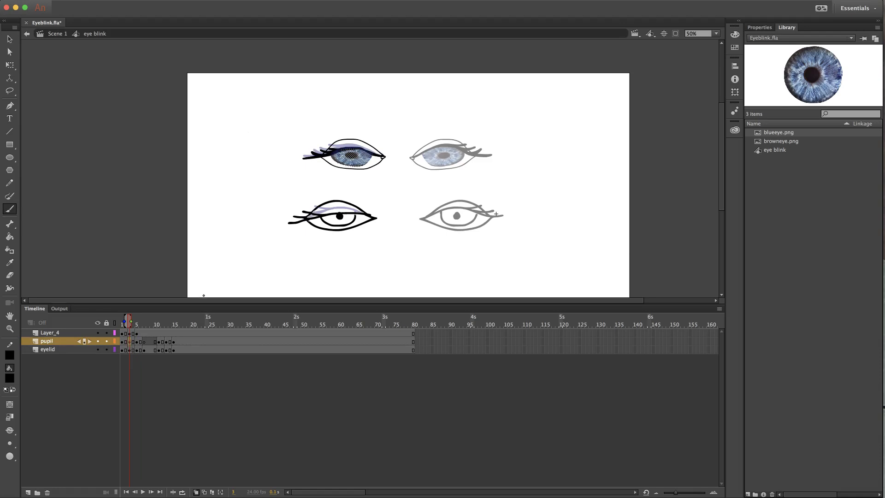
{"action": "key", "text": "super+shift+a"}
On frame 5 of Layer_4, erase the lowered lid line and redraw it further down across the pupil
{"action": "left_click", "coordinate": [136, 333]}
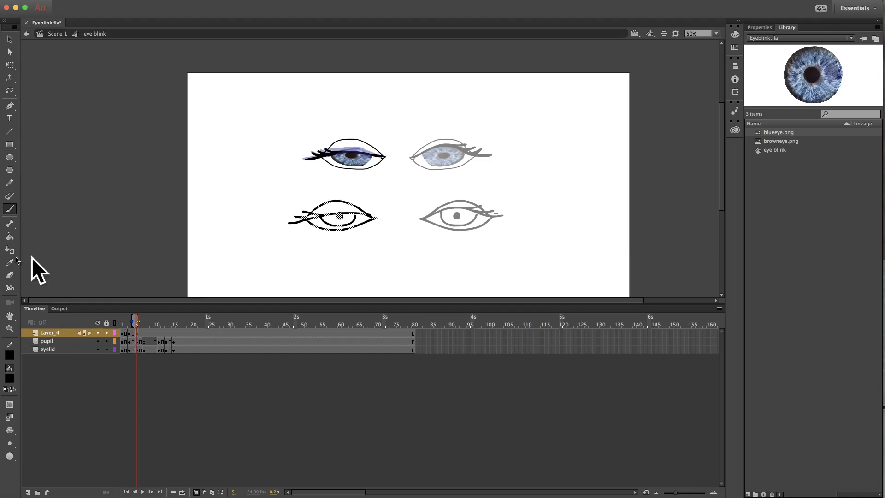
{"action": "left_click", "coordinate": [10, 276]}
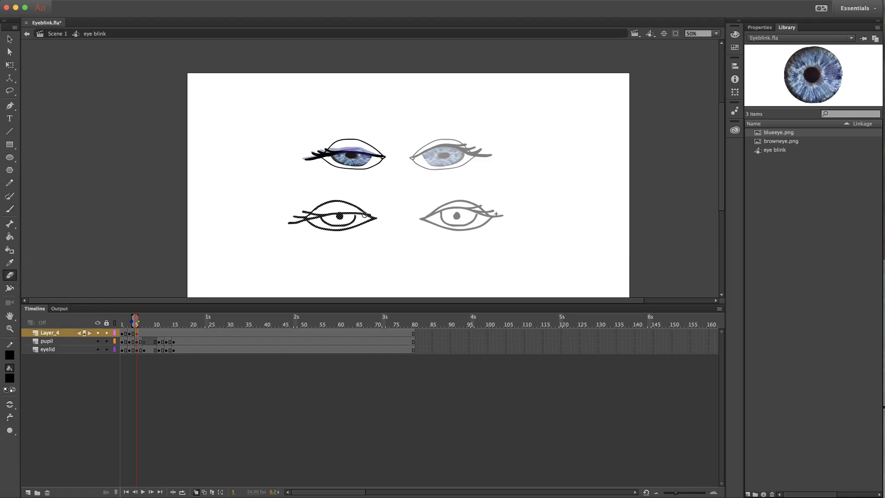
{"action": "left_click_drag", "start_coordinate": [369, 215], "coordinate": [283, 223]}
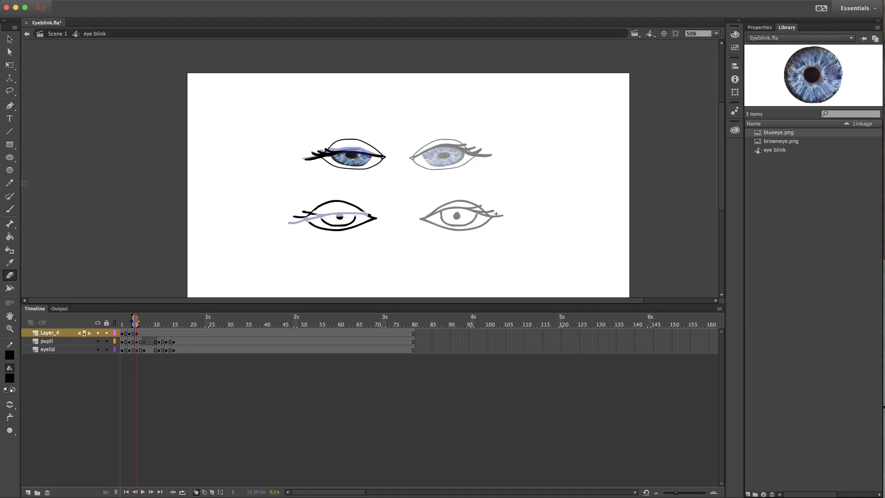
{"action": "left_click", "coordinate": [10, 209]}
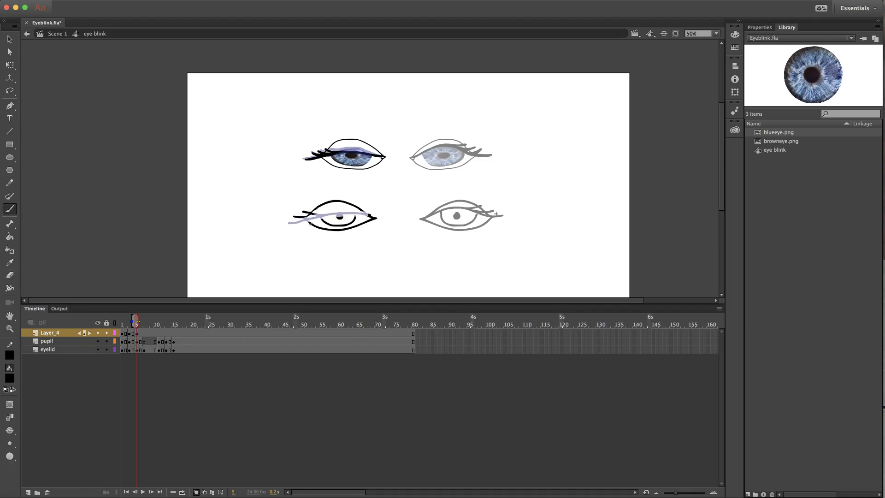
{"action": "left_click_drag", "start_coordinate": [309, 222], "coordinate": [366, 212]}
{"action": "key", "text": "ctrl+z"}
{"action": "mouse_move", "coordinate": [311, 217]}
{"action": "left_mouse_down"}
{"action": "mouse_move", "coordinate": [286, 219]}
{"action": "mouse_move", "coordinate": [330, 217]}
{"action": "left_mouse_up"}
Erase the old upper lashes on frame 5 of Layer_4 and touch up the lowered lid's outer corner with the Brush tool
{"action": "left_click", "coordinate": [10, 275]}
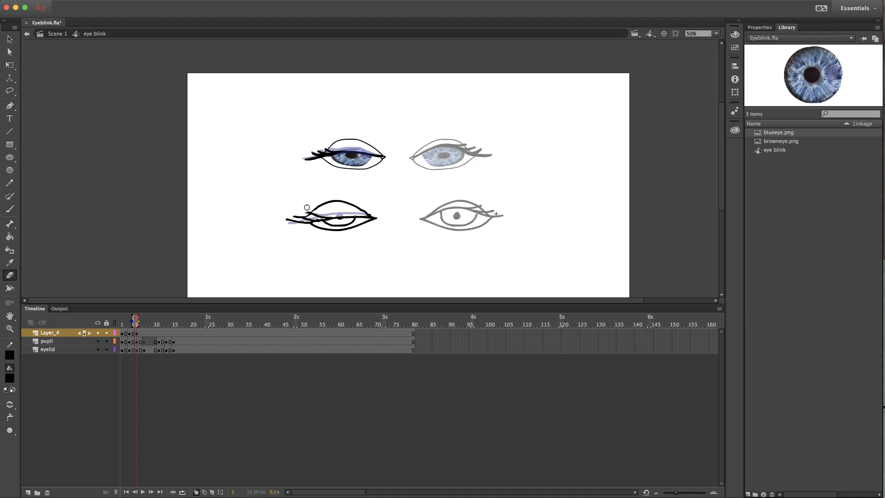
{"action": "left_click_drag", "start_coordinate": [298, 215], "coordinate": [285, 222]}
{"action": "left_click", "coordinate": [10, 208]}
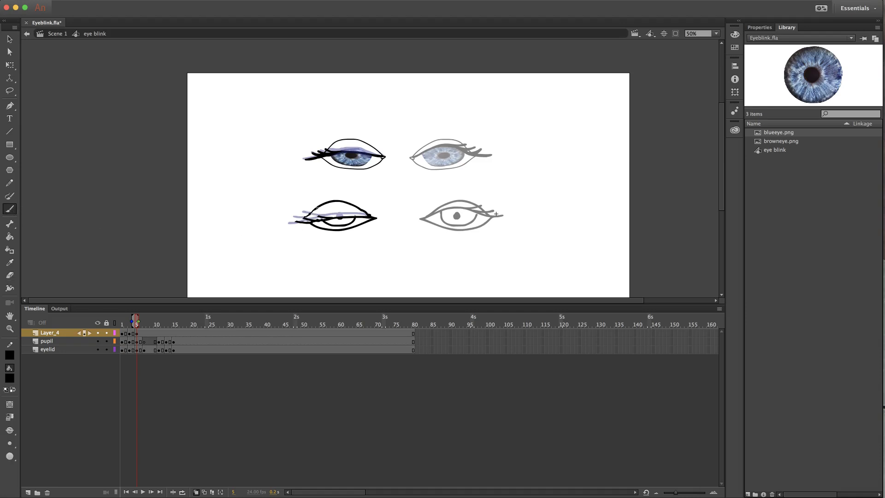
{"action": "left_click_drag", "start_coordinate": [310, 214], "coordinate": [320, 222]}
Insert a keyframe at frame 7 of Layer_4
{"action": "left_click", "coordinate": [143, 334]}
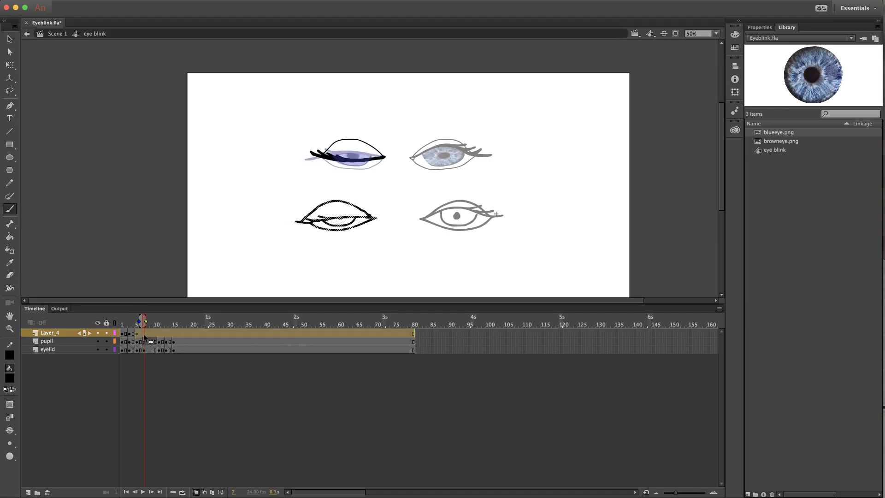
{"action": "right_click", "coordinate": [143, 335]}
{"action": "left_click", "coordinate": [143, 332]}
{"action": "left_click", "coordinate": [144, 332]}
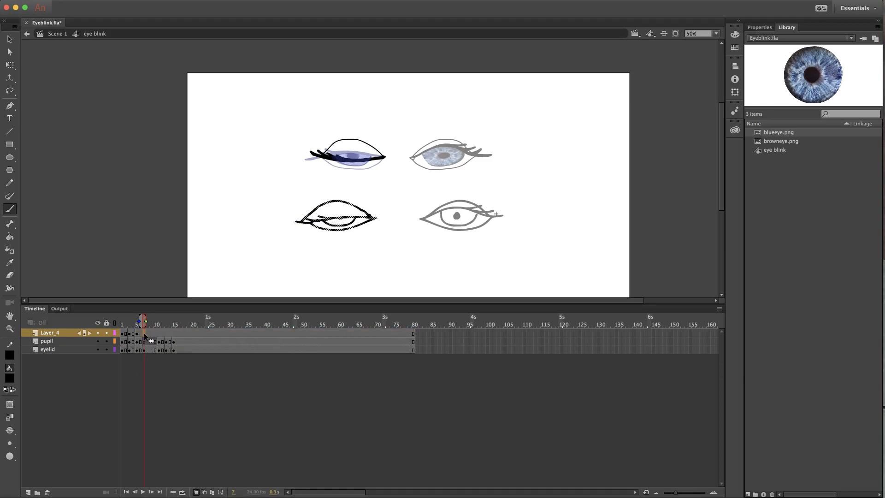
{"action": "right_click", "coordinate": [143, 332]}
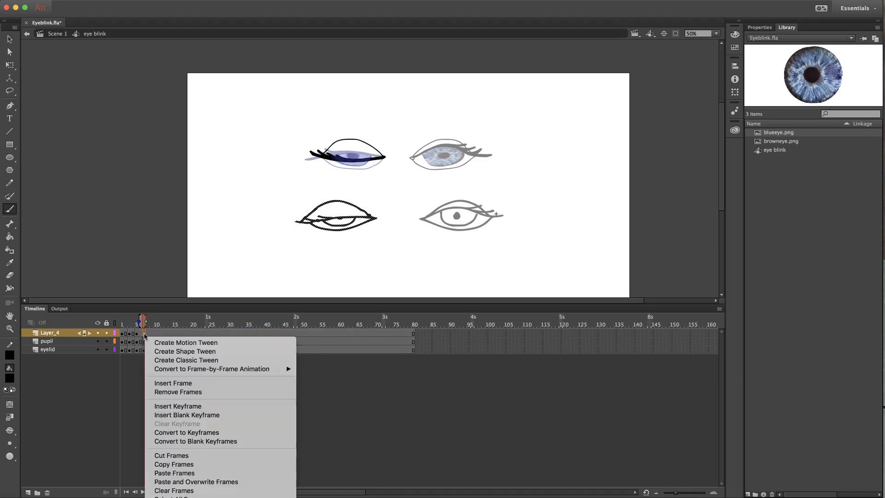
{"action": "left_click", "coordinate": [233, 406]}
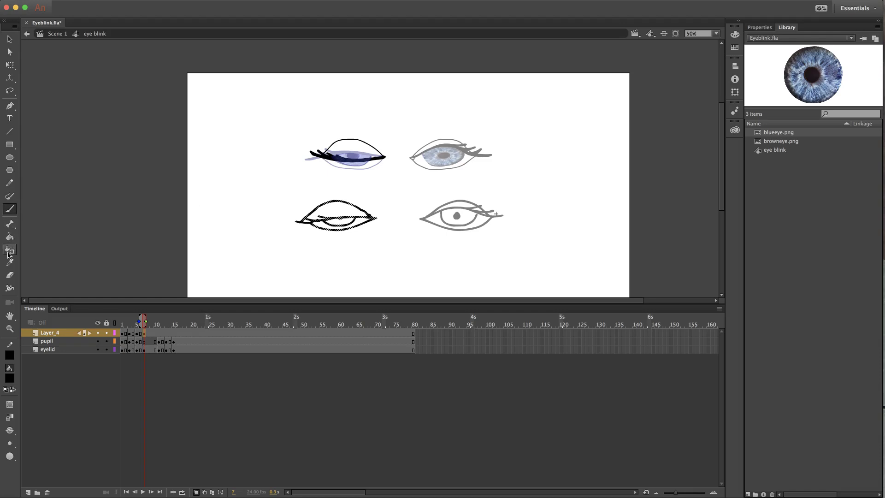
On frame 7 of Layer_4, erase the iris, lid line and lower outline, then draw a closed lid with lashes
{"action": "left_click", "coordinate": [9, 274]}
{"action": "mouse_move", "coordinate": [375, 221]}
{"action": "left_mouse_down"}
{"action": "mouse_move", "coordinate": [305, 223]}
{"action": "mouse_move", "coordinate": [332, 222]}
{"action": "mouse_move", "coordinate": [322, 229]}
{"action": "mouse_move", "coordinate": [335, 215]}
{"action": "mouse_move", "coordinate": [371, 220]}
{"action": "left_mouse_up"}
{"action": "left_click", "coordinate": [11, 209]}
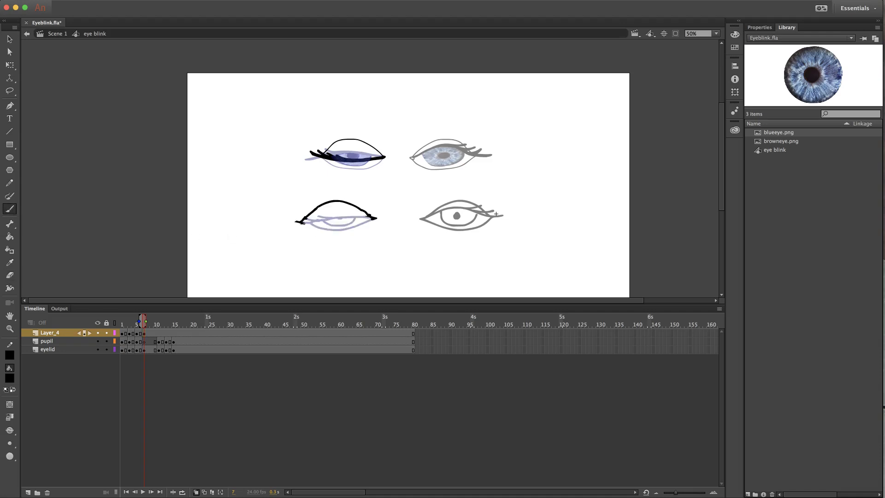
{"action": "left_click_drag", "start_coordinate": [314, 223], "coordinate": [377, 222]}
{"action": "key", "text": "super+z"}
{"action": "left_click_drag", "start_coordinate": [315, 223], "coordinate": [377, 220]}
{"action": "left_click_drag", "start_coordinate": [301, 222], "coordinate": [325, 226]}
{"action": "left_click_drag", "start_coordinate": [278, 199], "coordinate": [207, 227]}
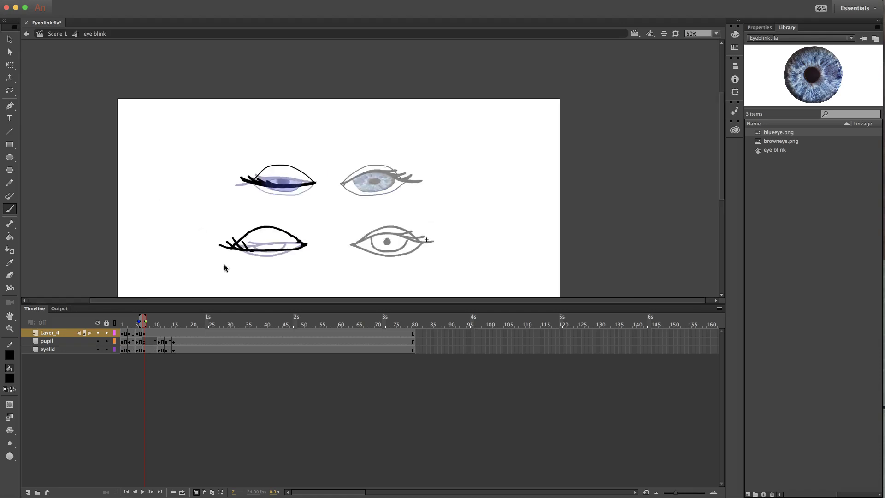
Insert a keyframe at frame 11 of Layer_4 and cut the closed eye drawing from it
{"action": "left_click", "coordinate": [158, 333]}
{"action": "right_click", "coordinate": [158, 333]}
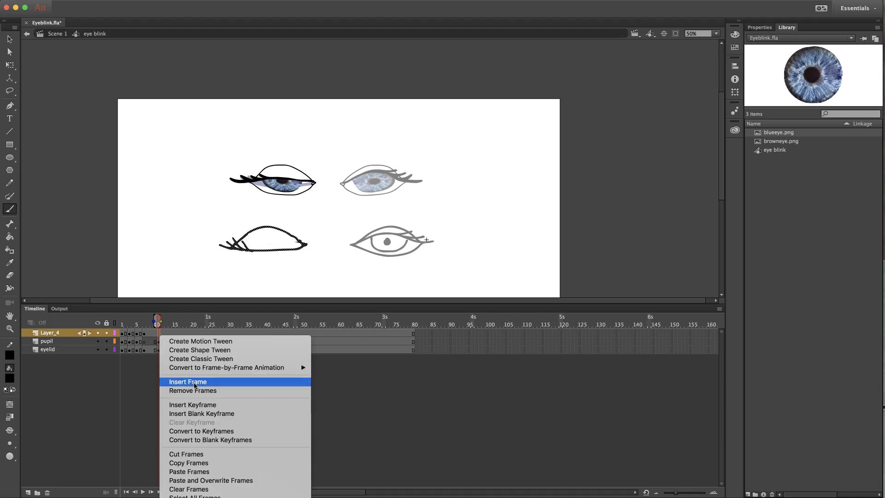
{"action": "left_click", "coordinate": [207, 403]}
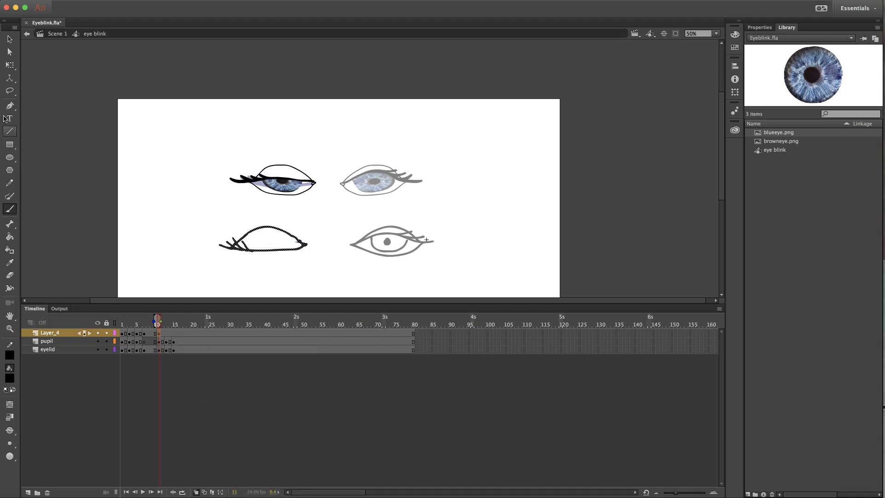
{"action": "left_click", "coordinate": [10, 40]}
{"action": "left_click_drag", "start_coordinate": [211, 213], "coordinate": [315, 272]}
{"action": "key", "text": "super+x"}
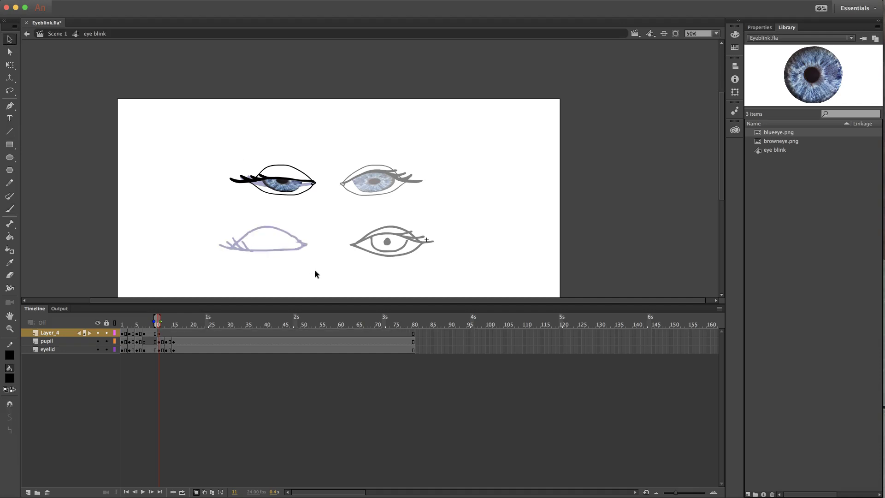
Copy the half-closed eye from frame 5 of Layer_4 and paste it in place on frame 11
{"action": "left_click", "coordinate": [136, 333]}
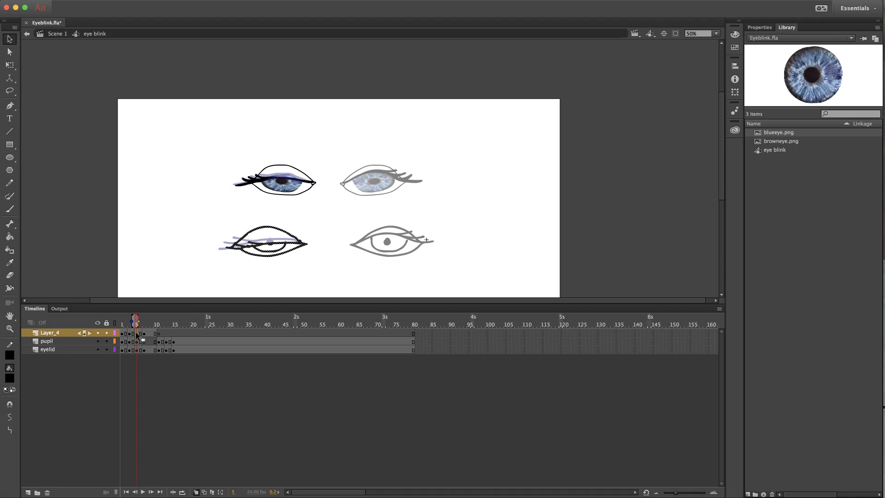
{"action": "left_click", "coordinate": [159, 333]}
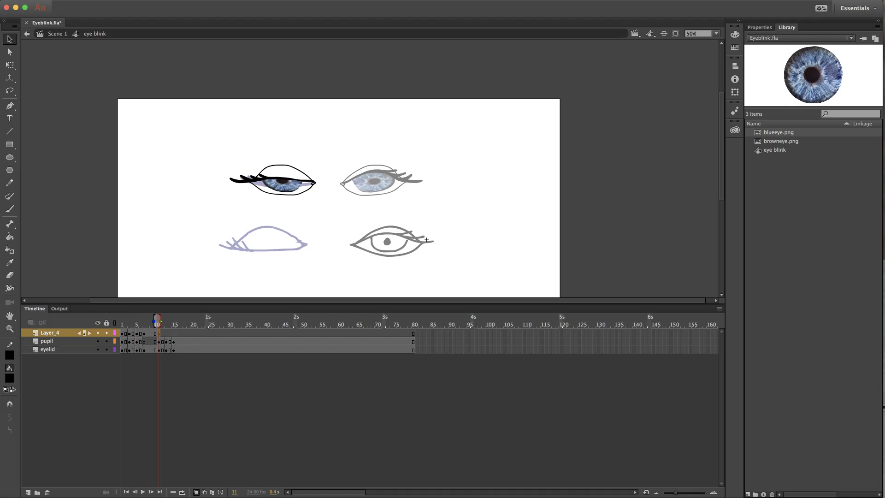
{"action": "left_click", "coordinate": [32, 0]}
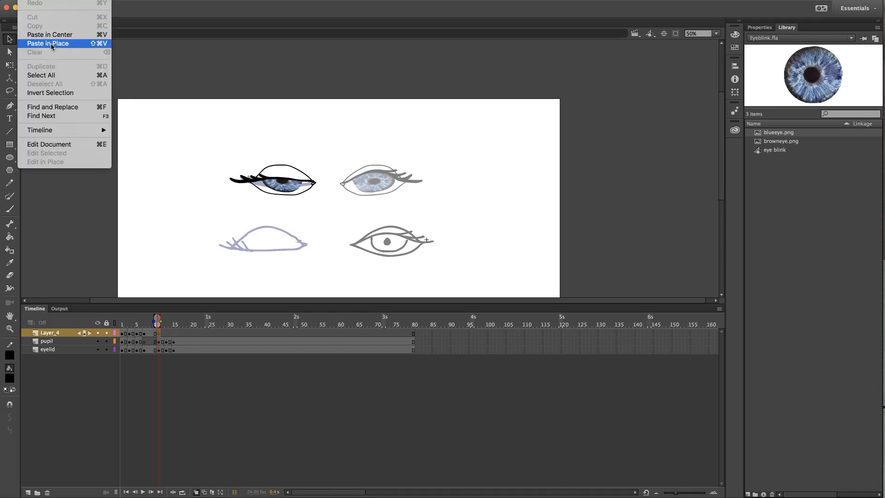
{"action": "left_click", "coordinate": [51, 43]}
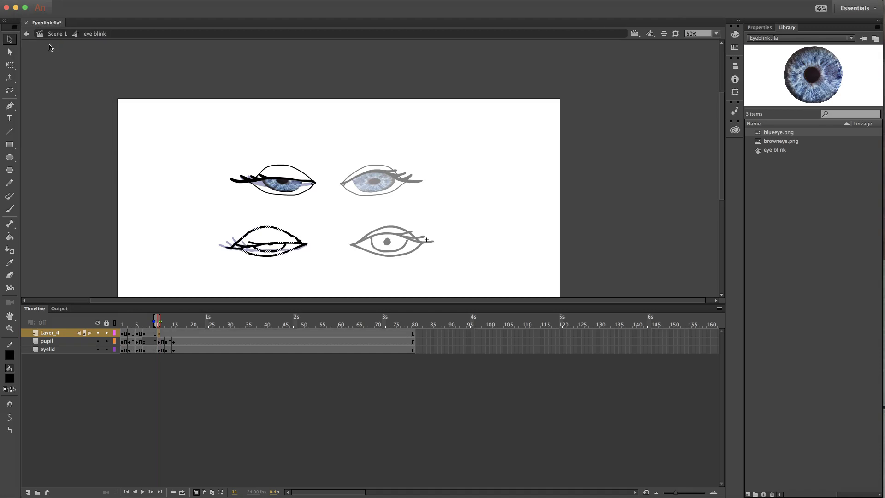
Insert a keyframe at frame 13 of Layer_4
{"action": "left_click", "coordinate": [166, 333]}
{"action": "left_click", "coordinate": [165, 333]}
{"action": "right_click", "coordinate": [165, 335]}
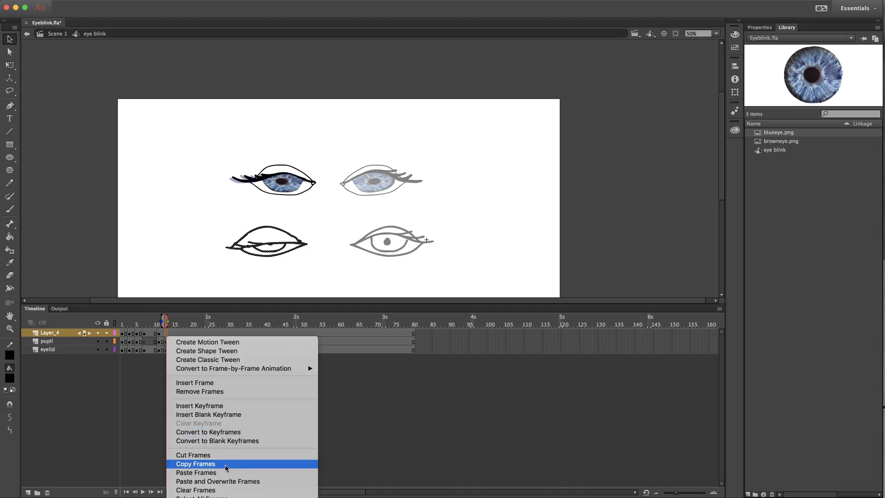
{"action": "left_click", "coordinate": [190, 406]}
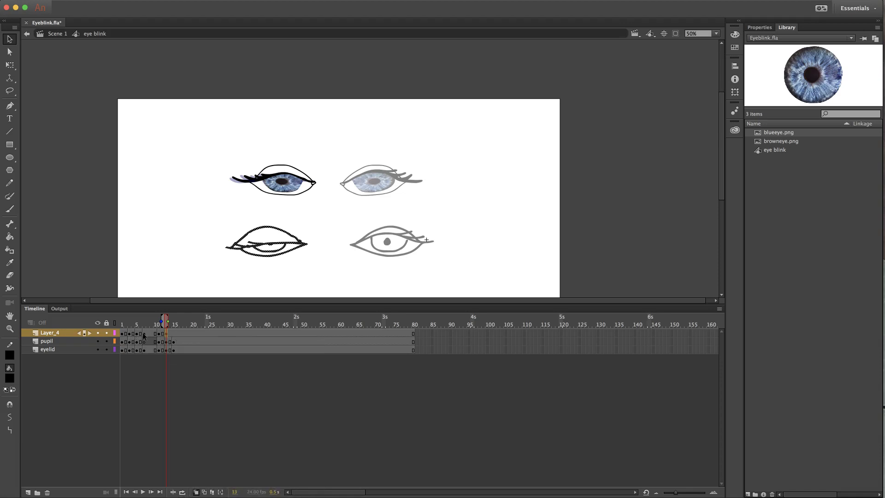
Replace the drawing on frame 13 of Layer_4 with a copy of the frame 3 eye drawing
{"action": "left_click_drag", "start_coordinate": [144, 333], "coordinate": [137, 335]}
{"action": "left_click", "coordinate": [130, 334]}
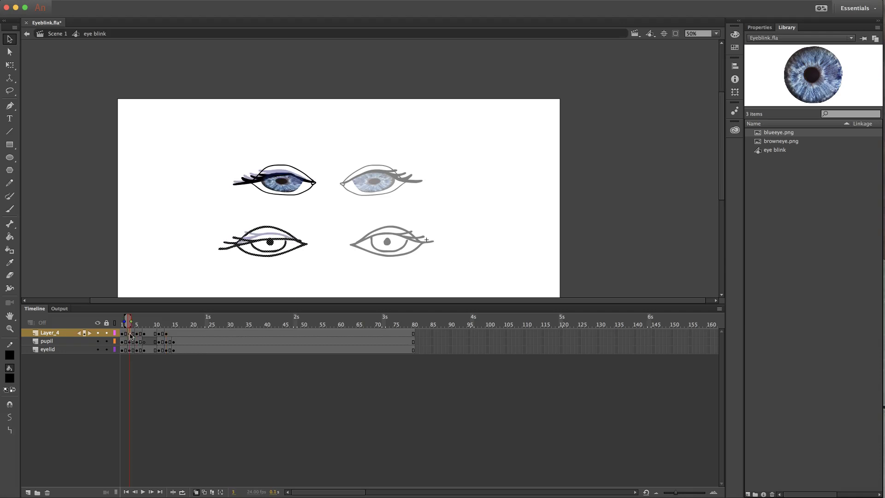
{"action": "right_click", "coordinate": [131, 336]}
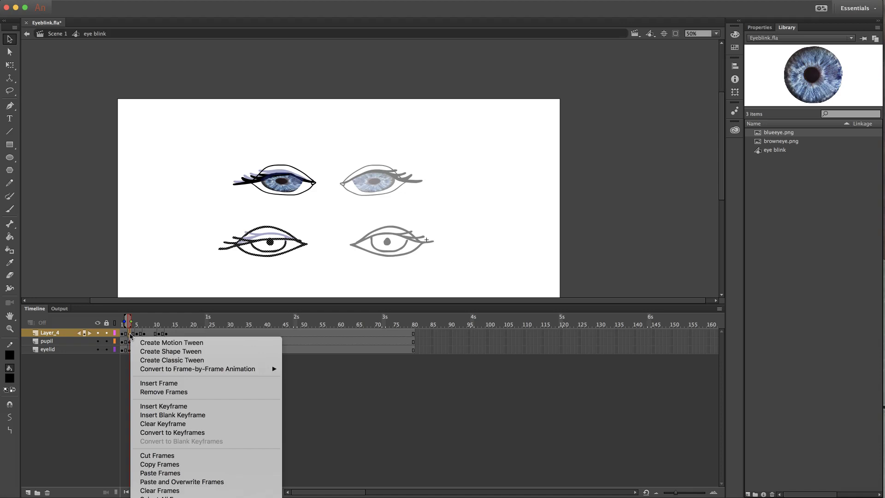
{"action": "left_click", "coordinate": [182, 464]}
{"action": "left_click", "coordinate": [167, 333]}
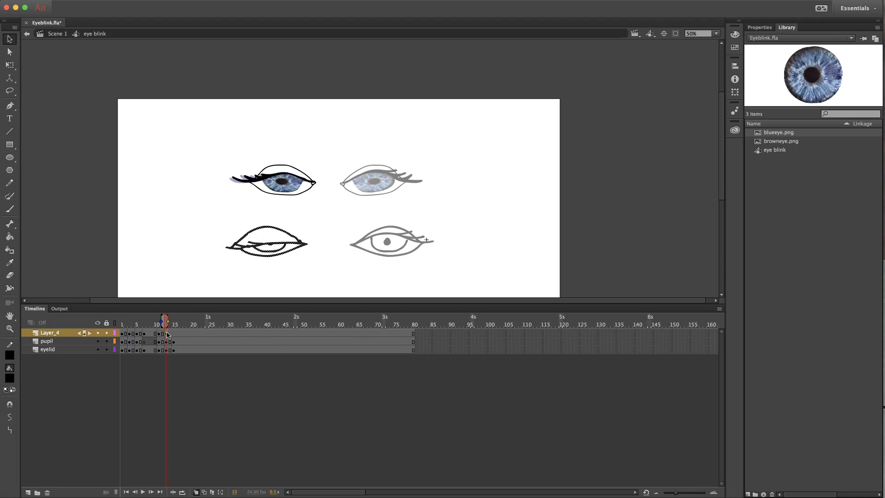
{"action": "left_click", "coordinate": [158, 333]}
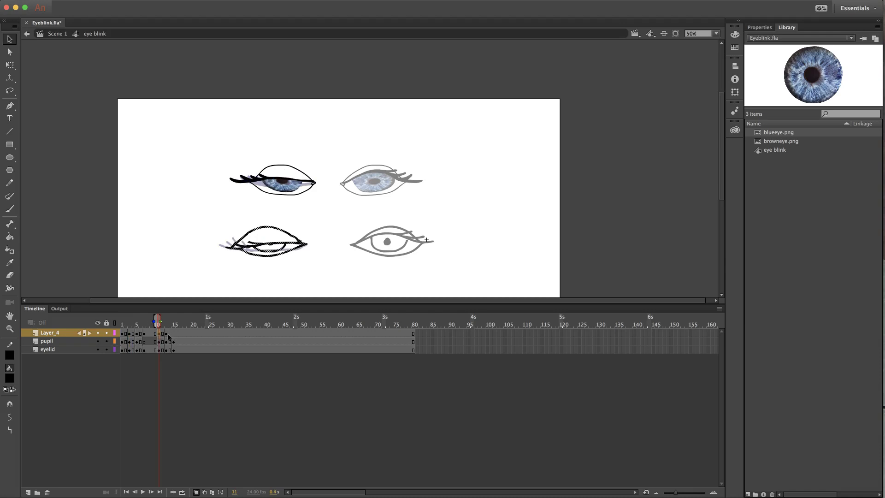
{"action": "left_click", "coordinate": [167, 333]}
{"action": "key", "text": "Escape"}
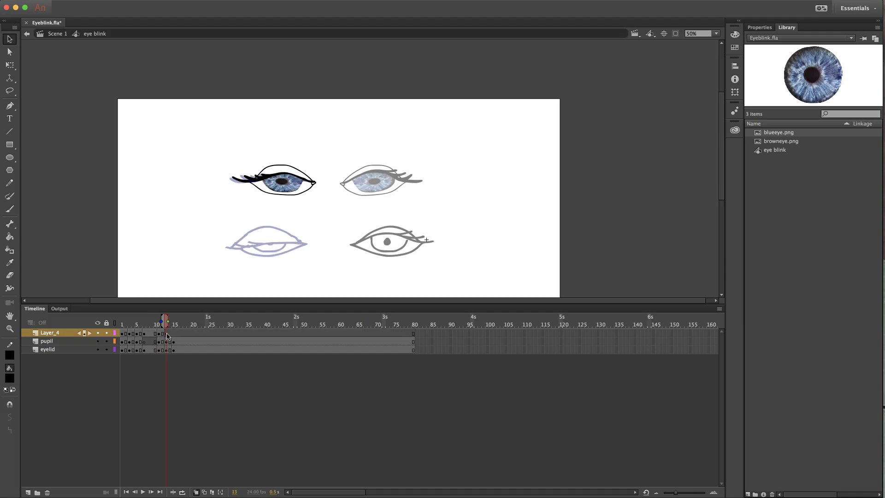
{"action": "right_click", "coordinate": [167, 336]}
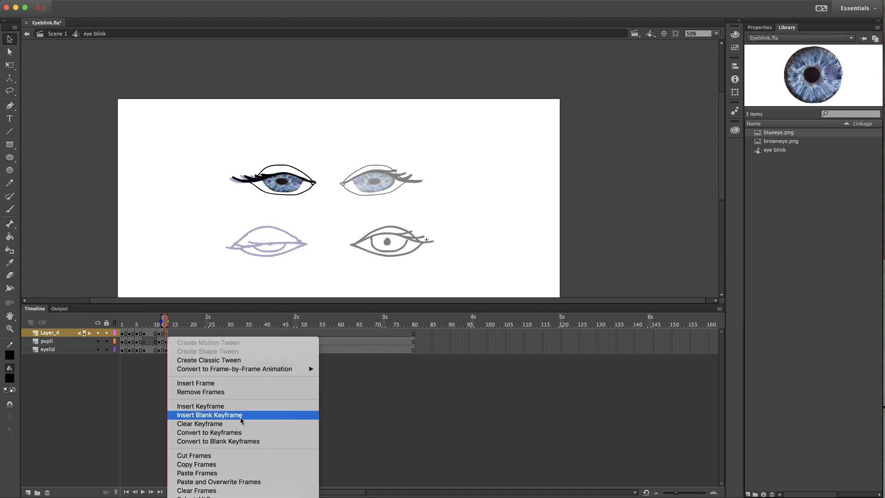
{"action": "left_click", "coordinate": [238, 473]}
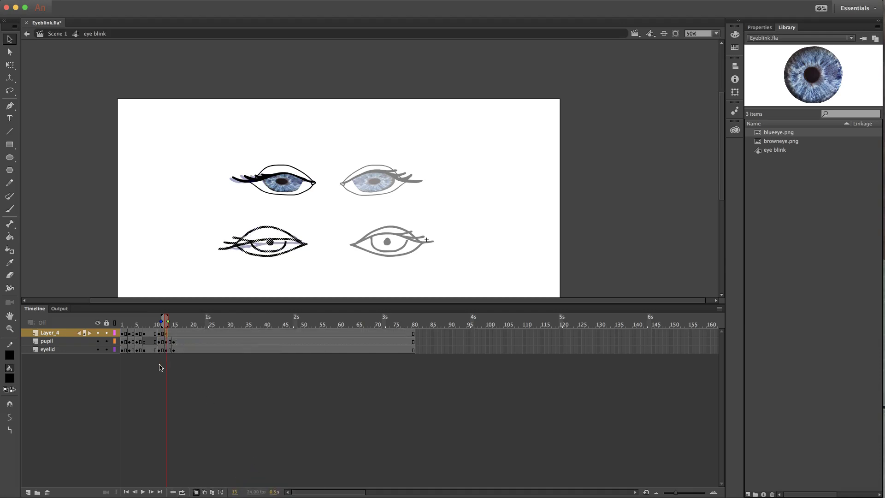
Insert a keyframe at frame 15 of Layer_4 and clear the eye drawing from it
{"action": "left_click", "coordinate": [173, 333]}
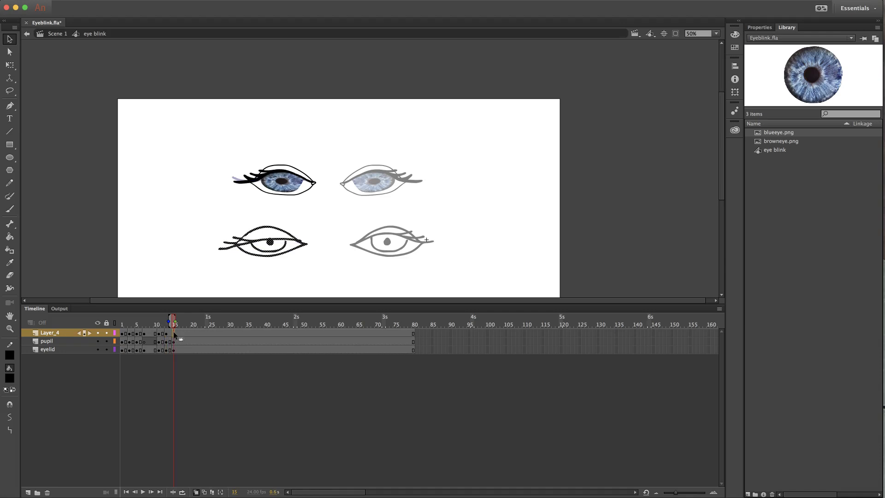
{"action": "right_click", "coordinate": [173, 333]}
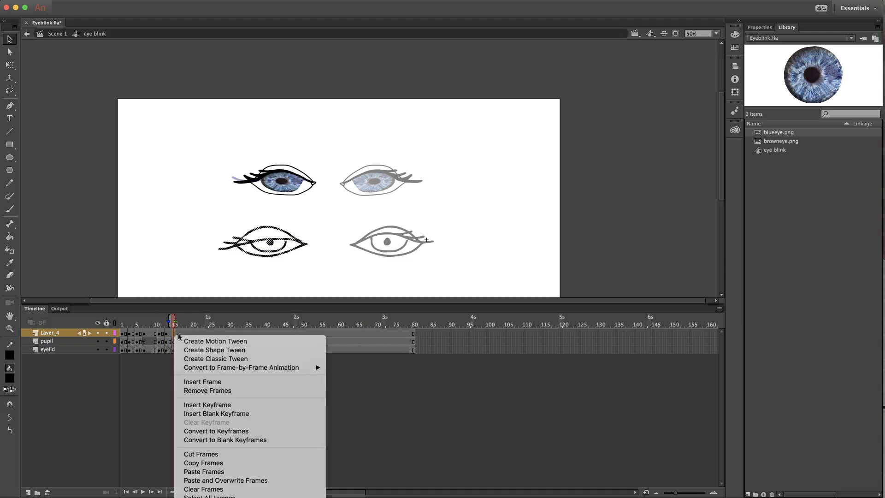
{"action": "left_click", "coordinate": [235, 405]}
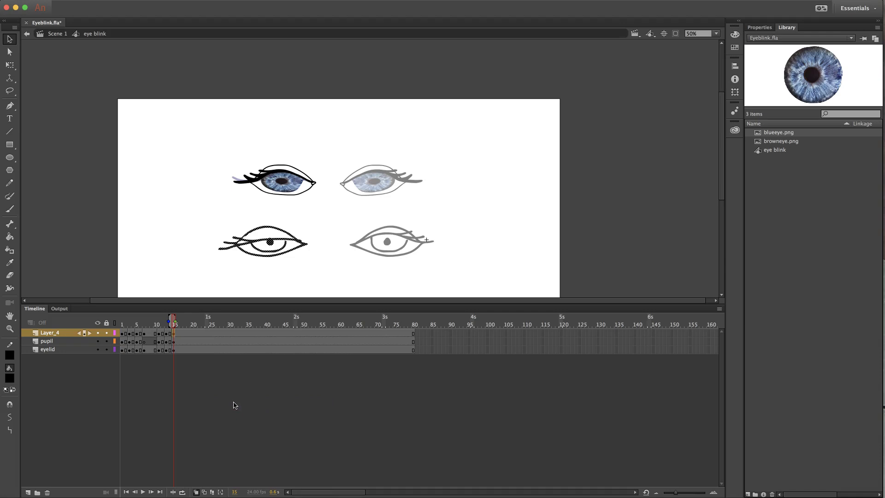
{"action": "left_click", "coordinate": [235, 404]}
{"action": "scroll", "coordinate": [123, 333], "scroll_direction": "right", "scroll_amount": 3}
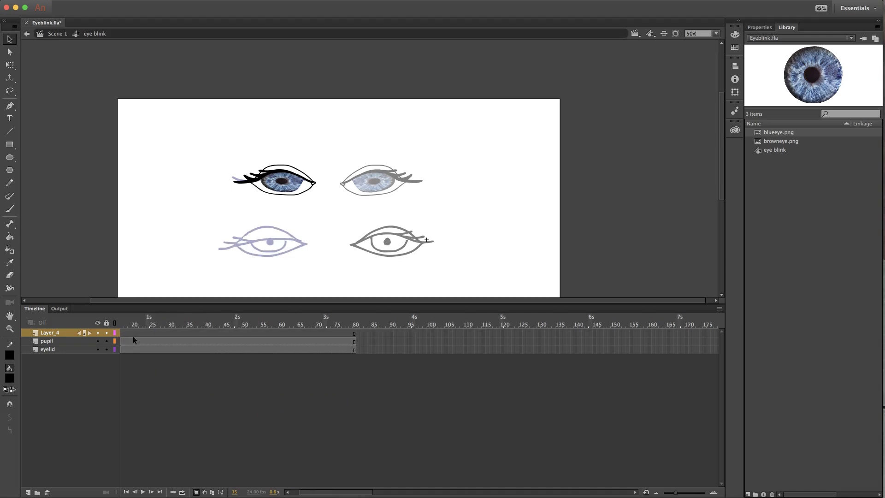
Copy the fully open eye frame from frame 1 of Layer_4 and paste it onto frame 15
{"action": "scroll", "coordinate": [133, 336], "scroll_direction": "left", "scroll_amount": 3}
{"action": "left_click", "coordinate": [122, 332]}
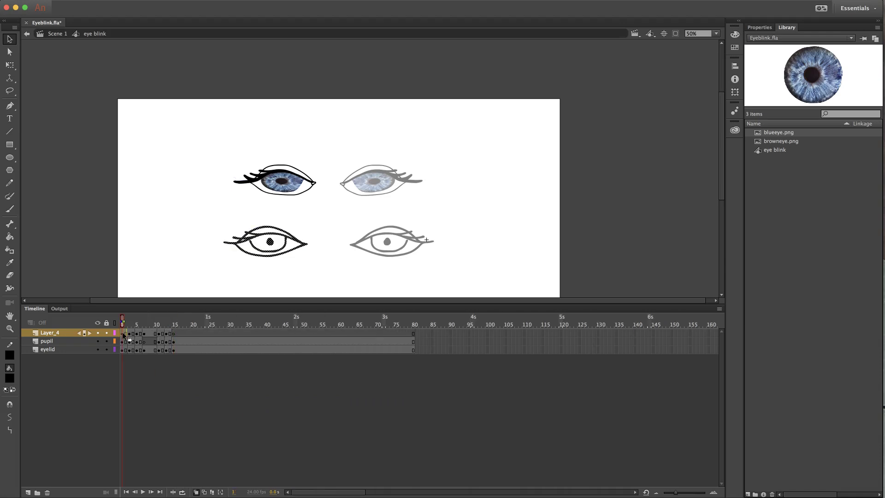
{"action": "right_click", "coordinate": [122, 332]}
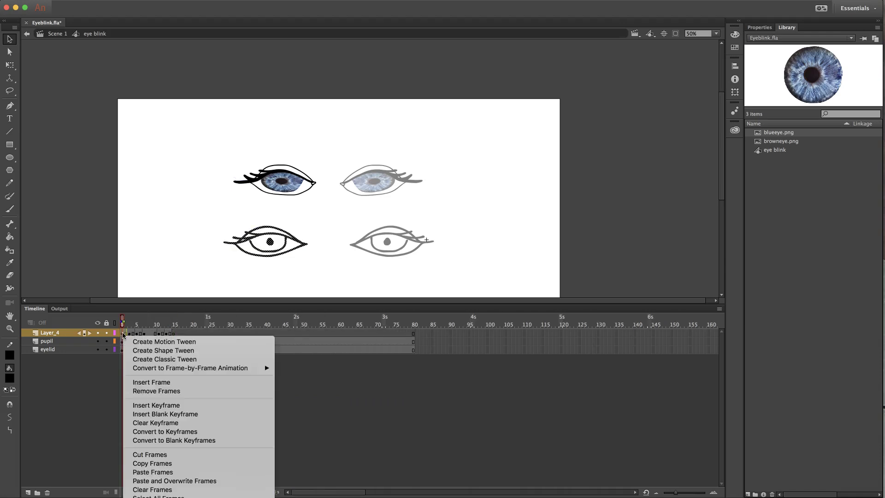
{"action": "left_click", "coordinate": [179, 464]}
{"action": "right_click", "coordinate": [173, 334]}
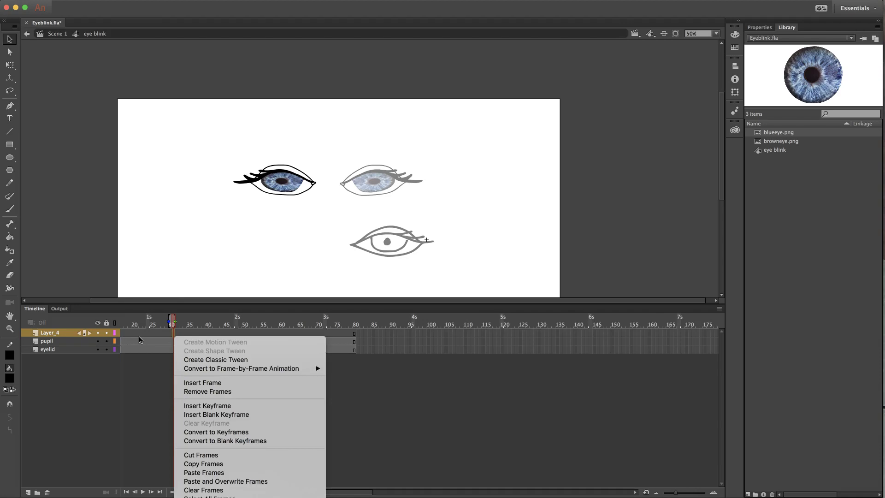
{"action": "left_click", "coordinate": [154, 371]}
{"action": "scroll", "coordinate": [155, 369], "scroll_direction": "left", "scroll_amount": 3}
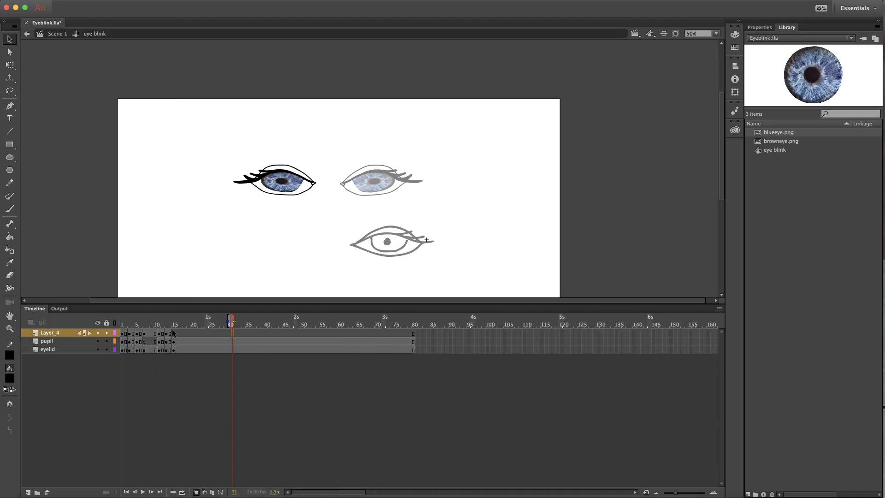
{"action": "left_click", "coordinate": [173, 333]}
{"action": "right_click", "coordinate": [173, 333]}
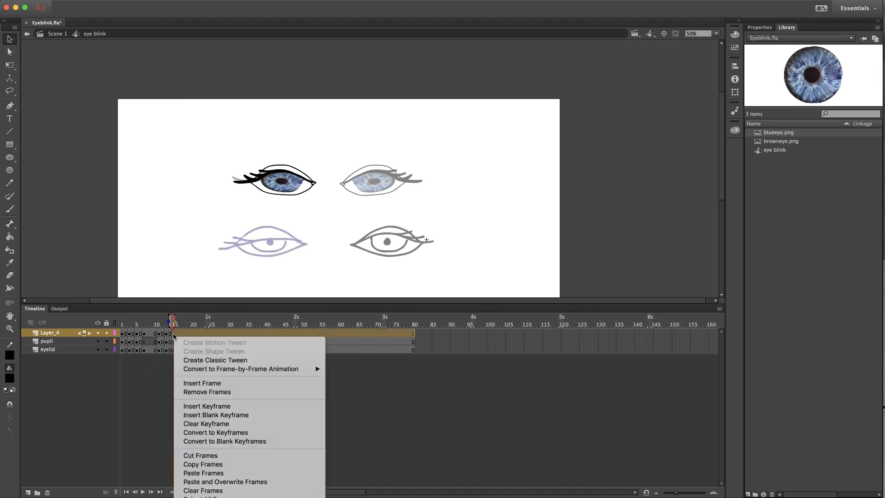
{"action": "left_click", "coordinate": [233, 473]}
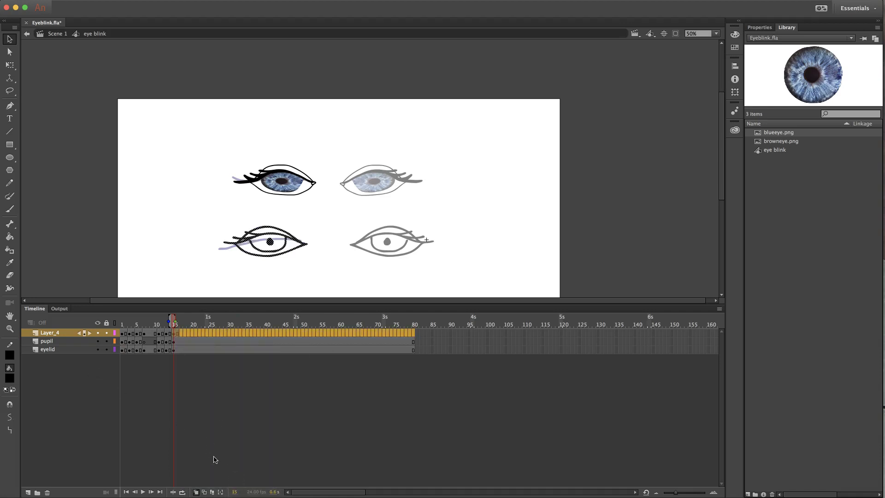
Turn off onion skinning and extend Layer_4 to frame 80 so the open eye holds
{"action": "left_click", "coordinate": [196, 492]}
{"action": "left_click", "coordinate": [184, 321]}
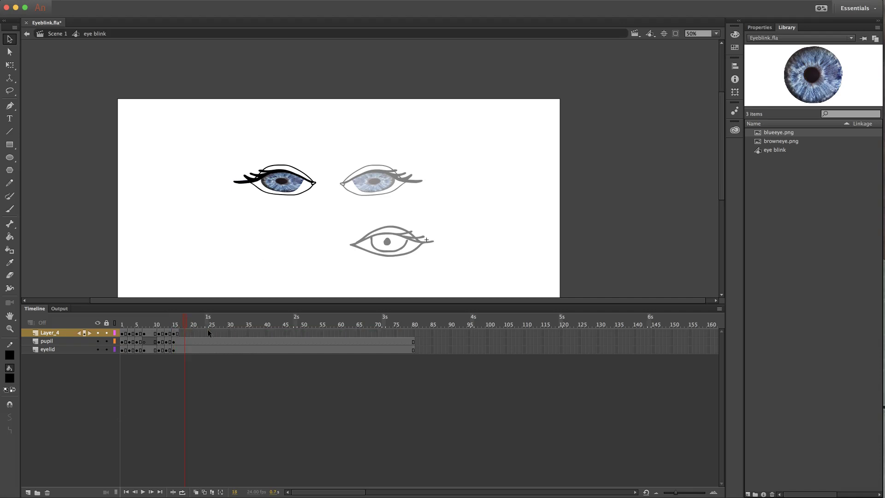
{"action": "right_click", "coordinate": [414, 333]}
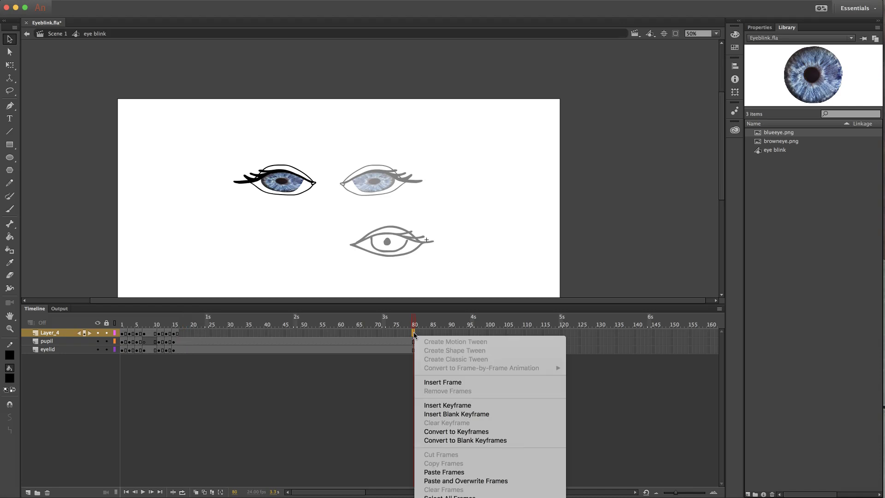
{"action": "left_click", "coordinate": [469, 384]}
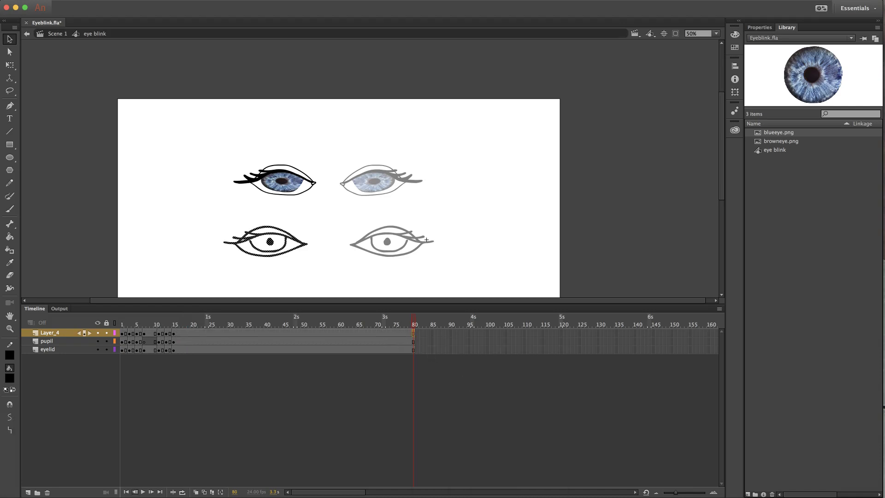
Play the blink animation from the start, review the Layer_4 keyframes through frame 15, and return to frame 1
{"action": "left_click", "coordinate": [143, 491]}
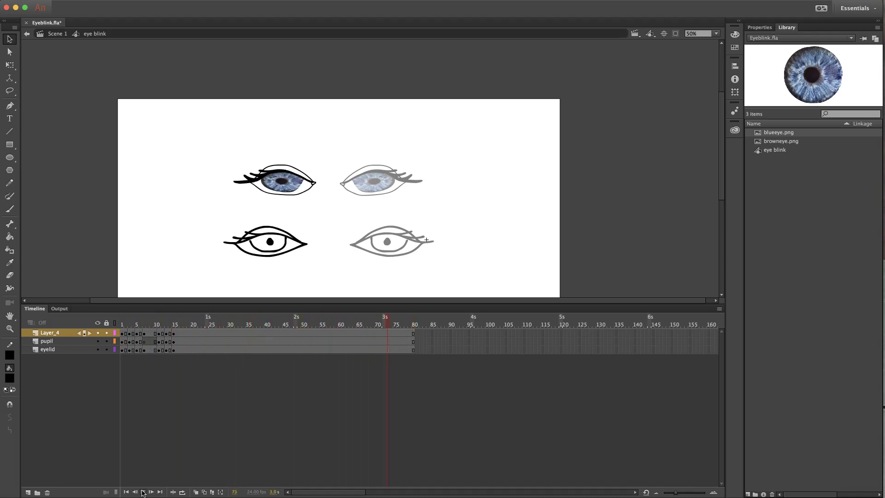
{"action": "left_click", "coordinate": [126, 492]}
{"action": "left_click", "coordinate": [143, 491]}
{"action": "left_click", "coordinate": [123, 333]}
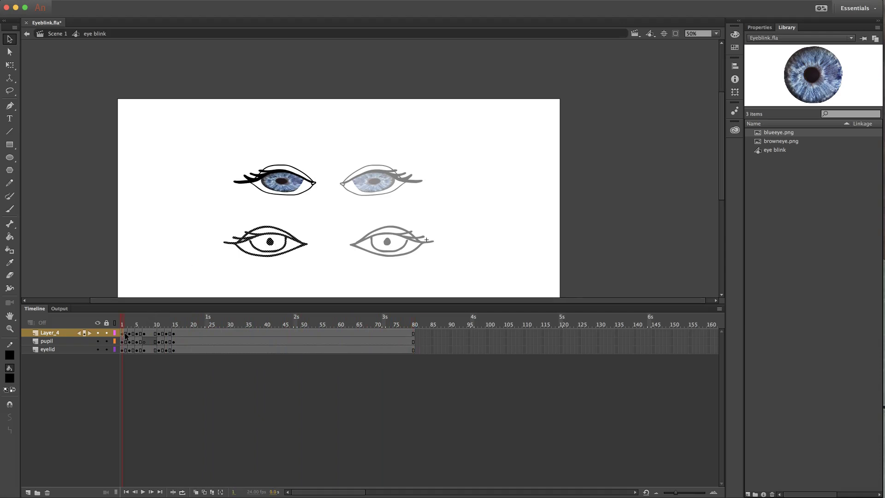
{"action": "left_click", "coordinate": [129, 333]}
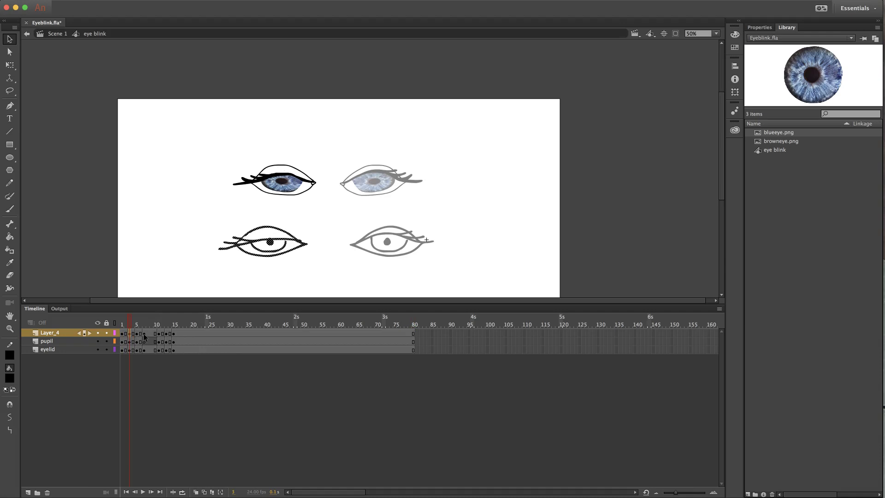
{"action": "left_click", "coordinate": [136, 333]}
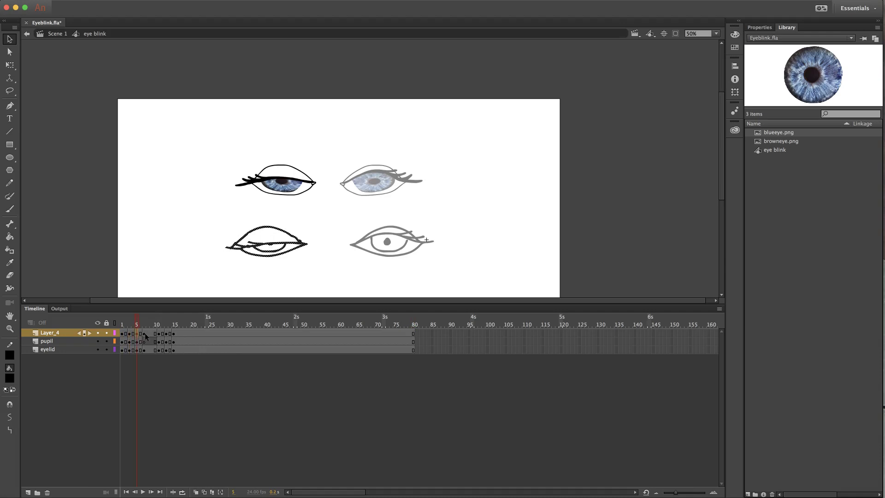
{"action": "left_click", "coordinate": [144, 333]}
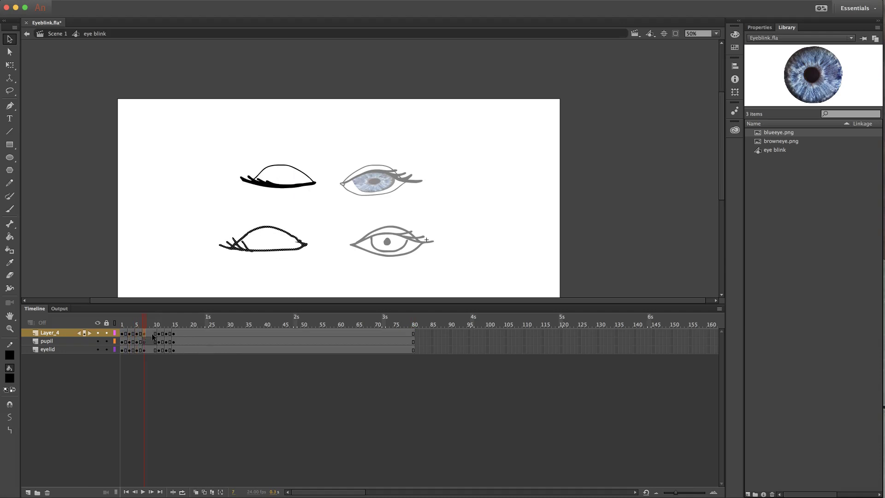
{"action": "left_click", "coordinate": [161, 333]}
{"action": "left_click", "coordinate": [168, 333]}
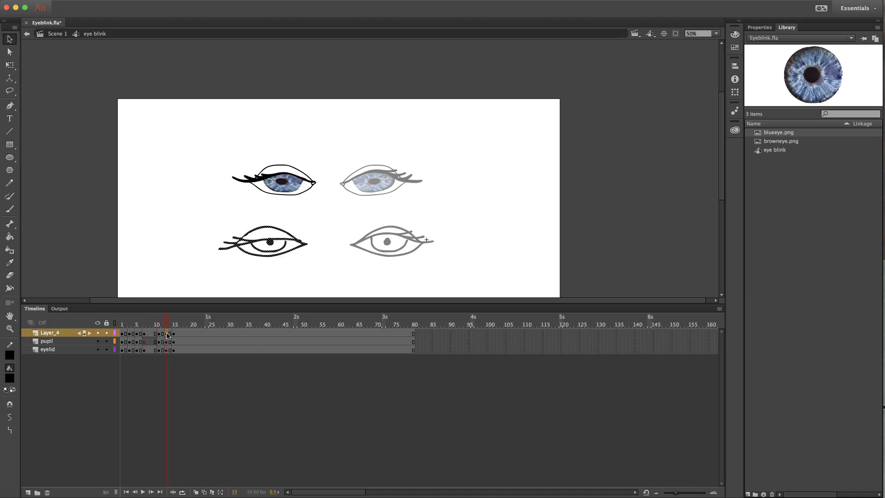
{"action": "left_click", "coordinate": [173, 333]}
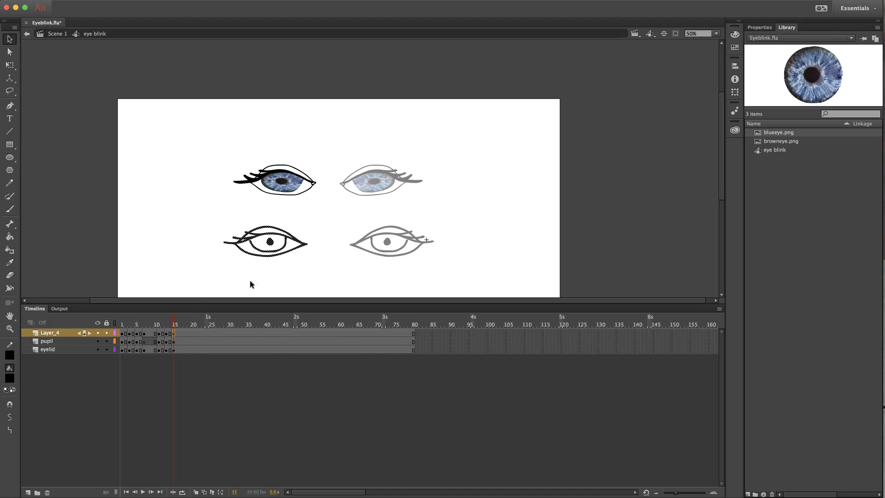
{"action": "left_click", "coordinate": [123, 334]}
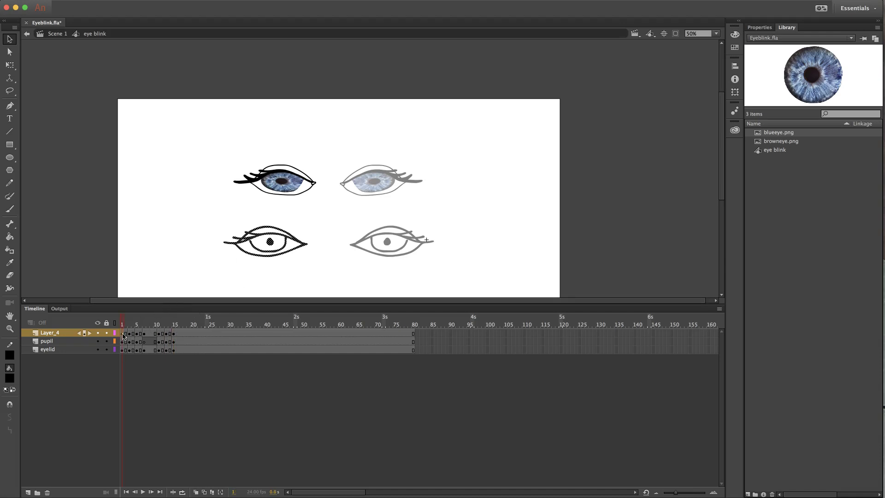
{"action": "left_click", "coordinate": [10, 378]}
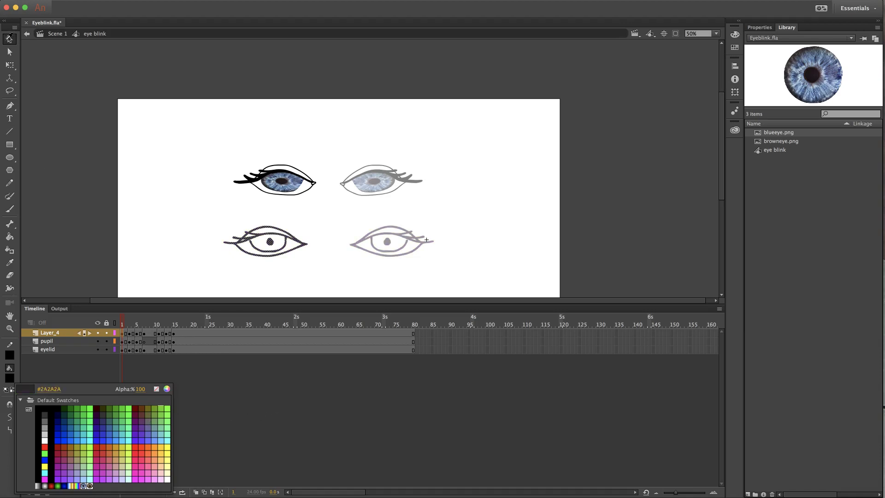
{"action": "left_click", "coordinate": [14, 45]}
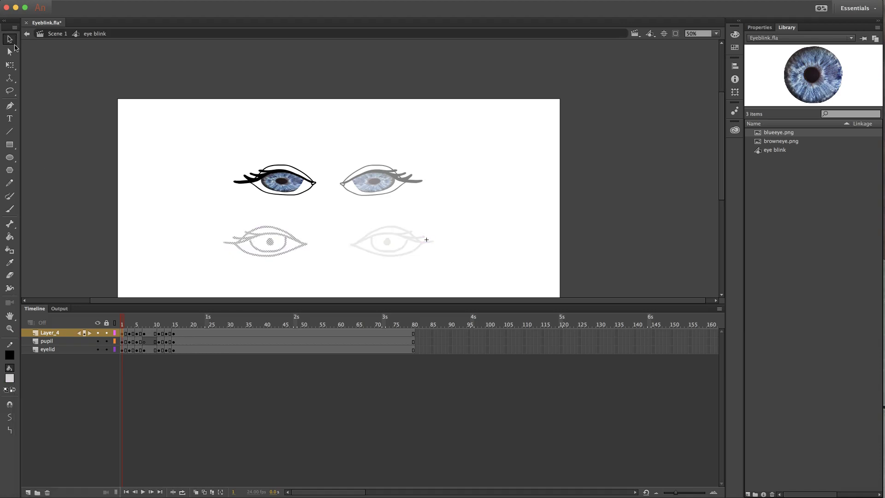
{"action": "left_click", "coordinate": [162, 210]}
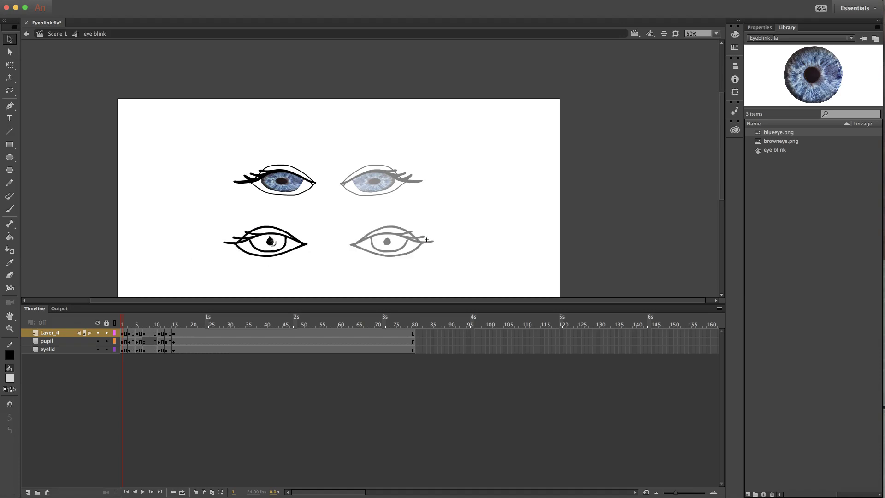
Set the fill colour to purple with frame 1 of Layer_4 active and nothing selected
{"action": "scroll", "coordinate": [30, 333], "scroll_direction": "right", "scroll_amount": 3}
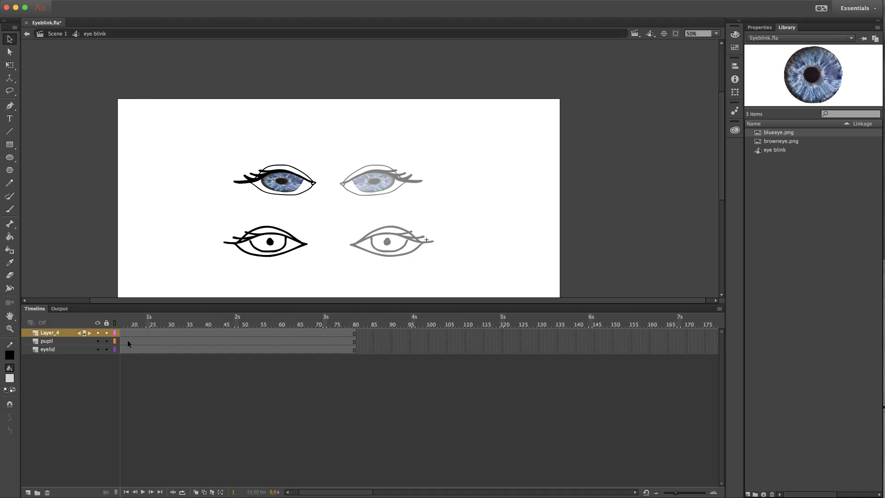
{"action": "scroll", "coordinate": [120, 341], "scroll_direction": "left", "scroll_amount": 3}
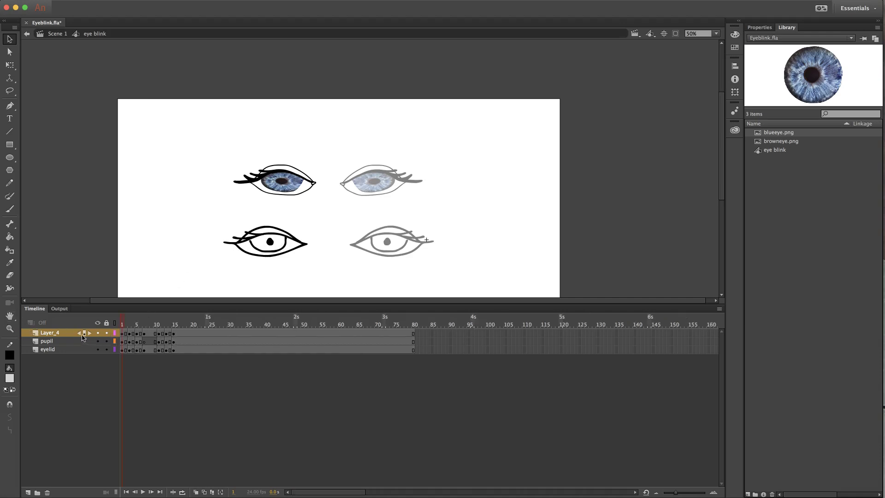
{"action": "left_click", "coordinate": [10, 378]}
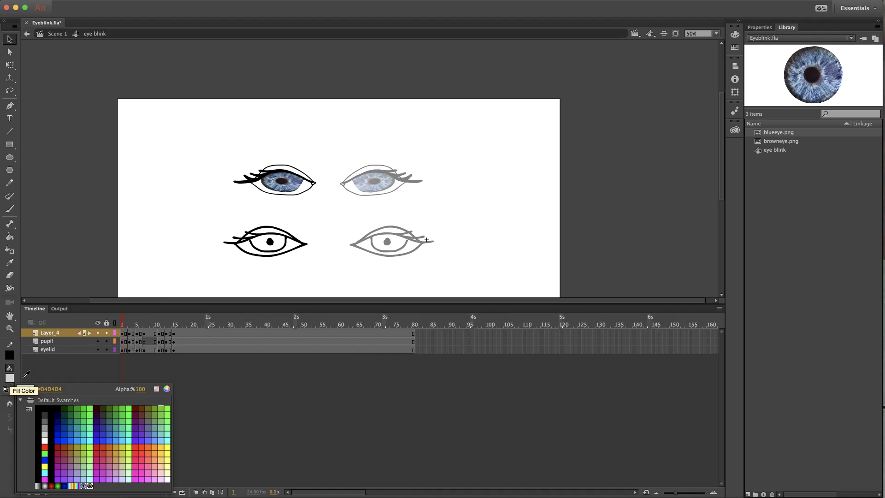
{"action": "left_click", "coordinate": [145, 429]}
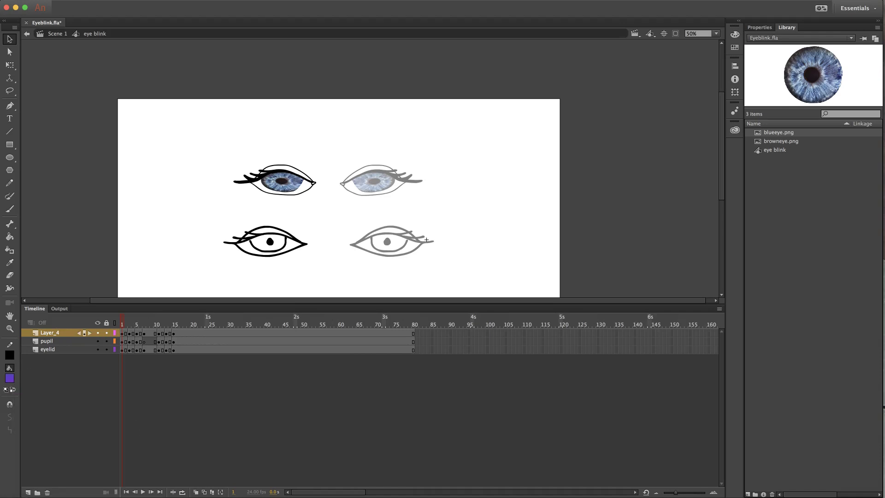
Fill the hand-drawn eye's iris on frame 1 with purple using the Paint Bucket, with its gap option set to Close Large Gaps
{"action": "left_click", "coordinate": [10, 236]}
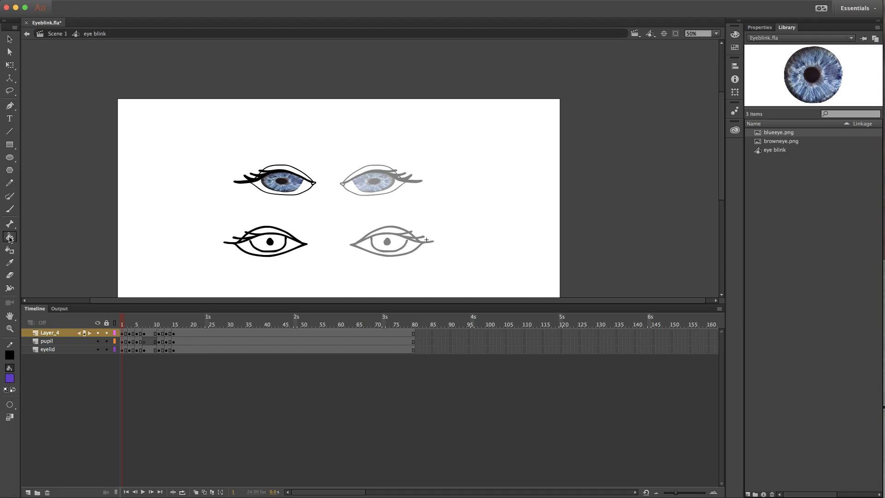
{"action": "left_click", "coordinate": [262, 247]}
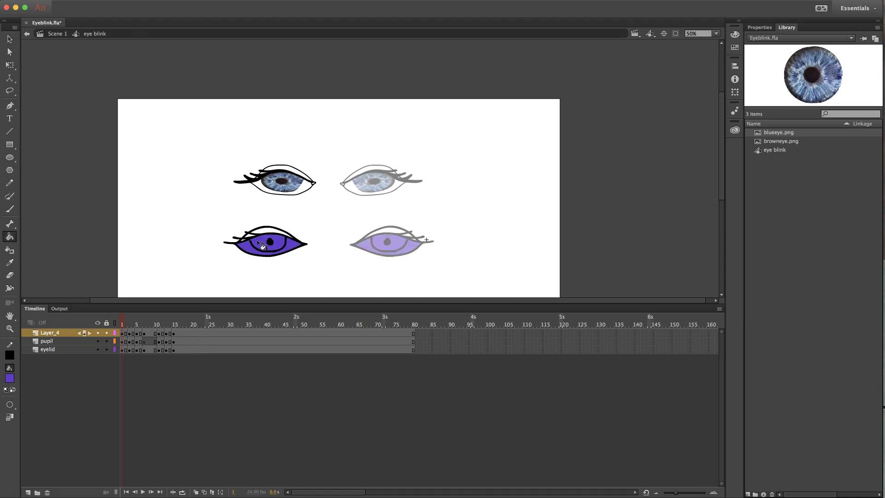
{"action": "key", "text": "super+z"}
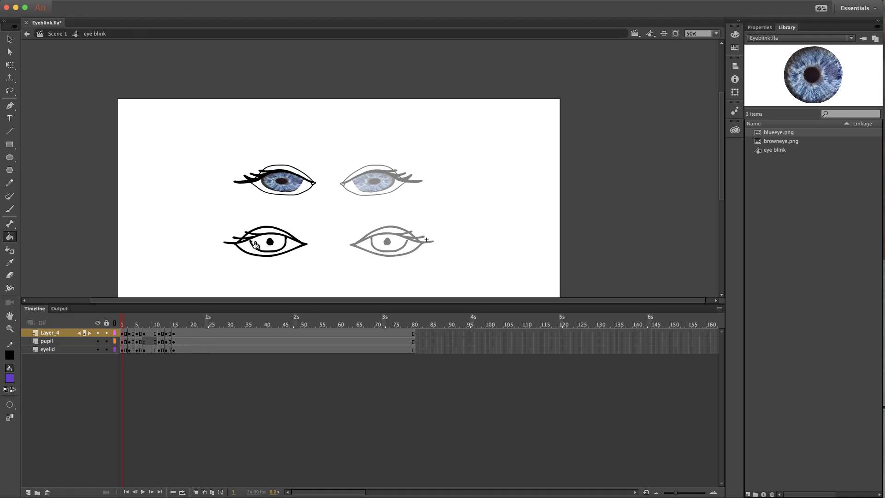
{"action": "left_click", "coordinate": [10, 406]}
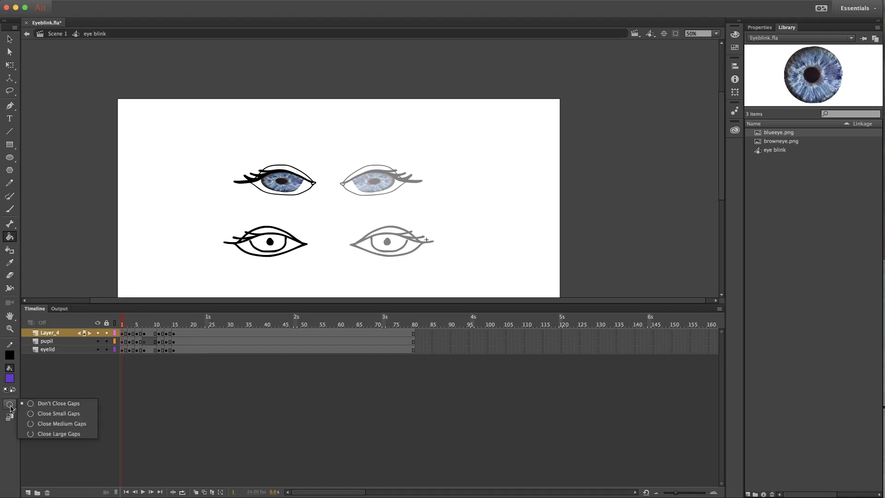
{"action": "left_click", "coordinate": [52, 435]}
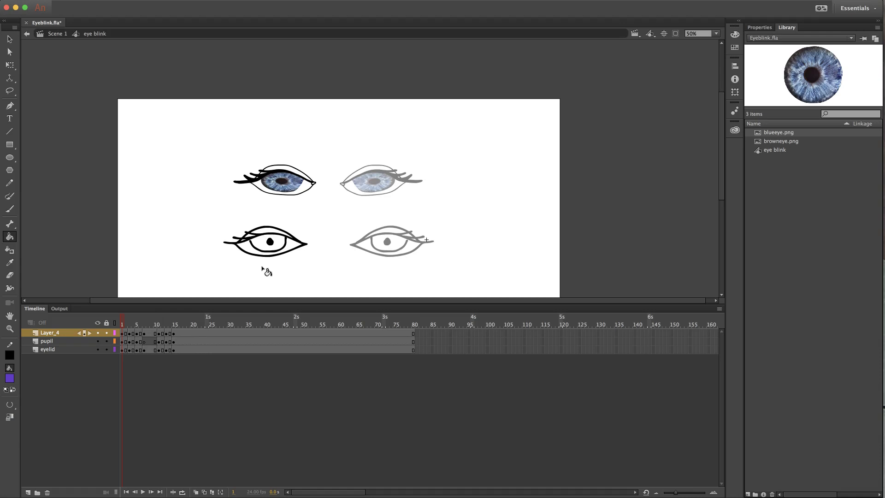
{"action": "left_click", "coordinate": [259, 241]}
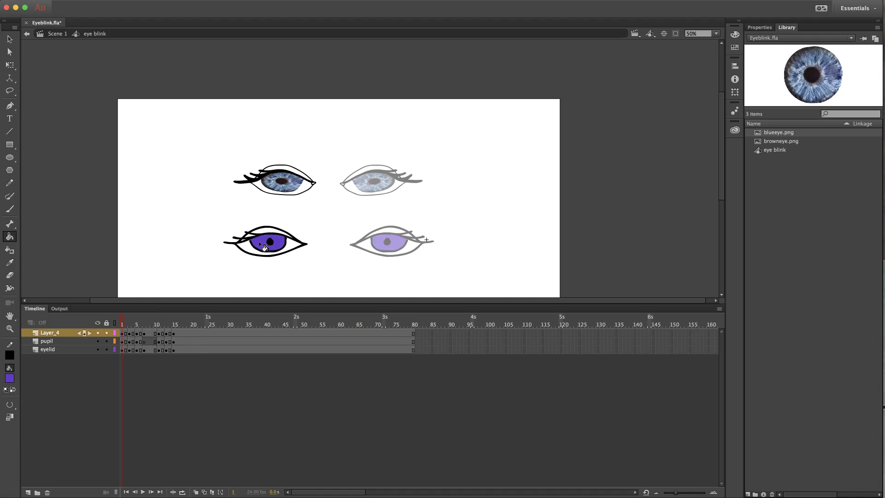
Deselect the hand-drawn eye on frame 3 of Layer_4 and fill its iris with purple
{"action": "left_click", "coordinate": [131, 334]}
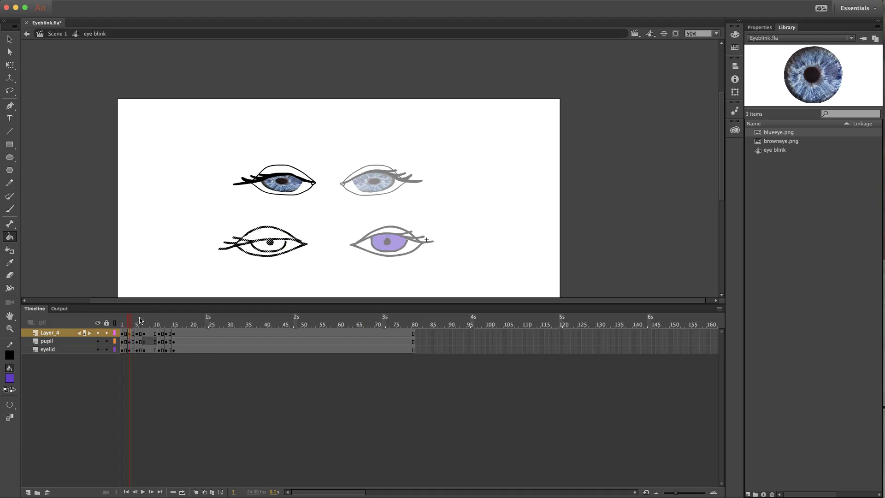
{"action": "key", "text": "v"}
{"action": "left_click", "coordinate": [170, 275]}
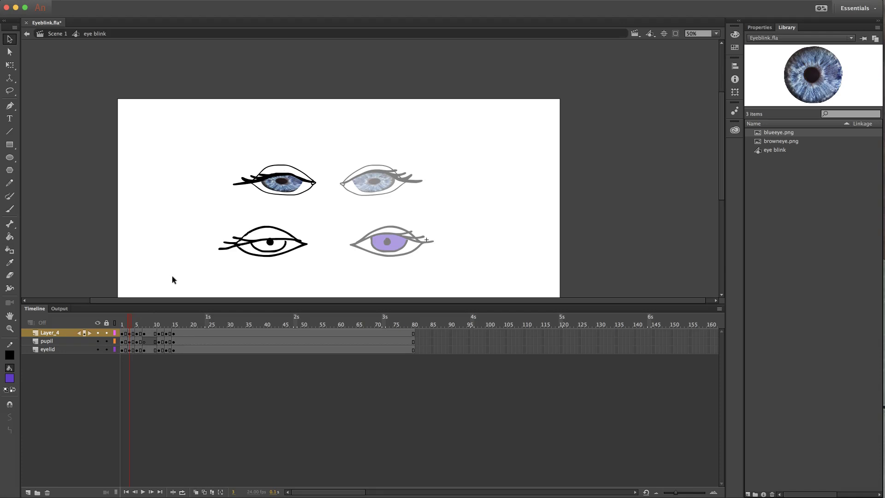
{"action": "key", "text": "k"}
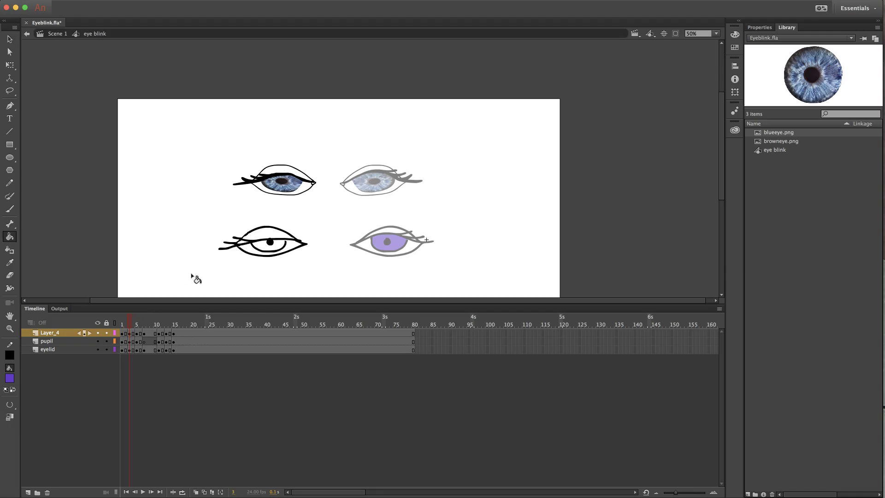
{"action": "left_click", "coordinate": [262, 246]}
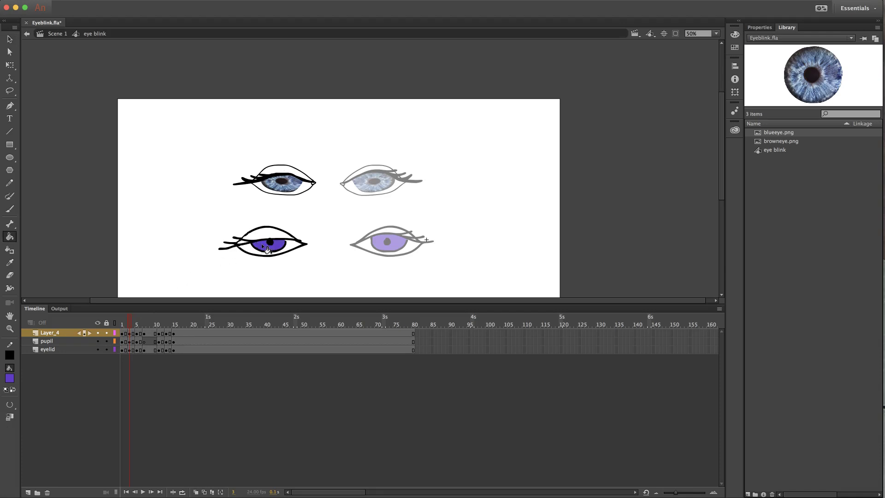
Deselect the nearly closed eye on frame 5 of Layer_4 and fill its visible iris with purple
{"action": "left_click", "coordinate": [136, 333]}
{"action": "key", "text": "v"}
{"action": "left_click", "coordinate": [180, 260]}
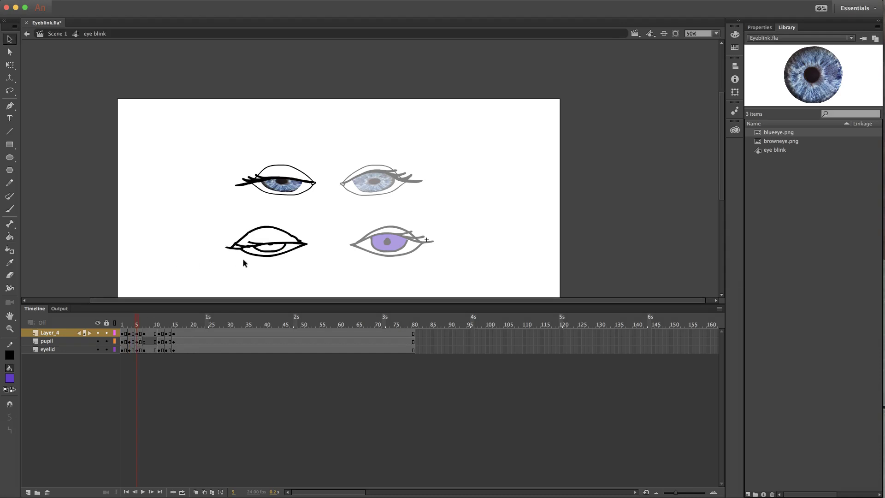
{"action": "key", "text": "k"}
{"action": "left_click", "coordinate": [271, 248]}
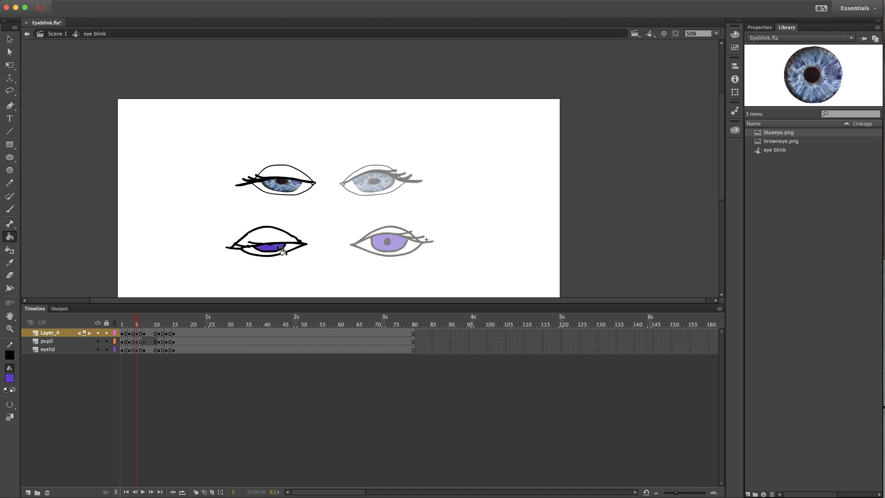
Deselect the reopening eye on frame 11 of Layer_4 and fill its visible iris with purple
{"action": "left_click", "coordinate": [159, 334]}
{"action": "key", "text": "v"}
{"action": "left_click", "coordinate": [192, 275]}
{"action": "key", "text": "k"}
{"action": "left_click", "coordinate": [268, 249]}
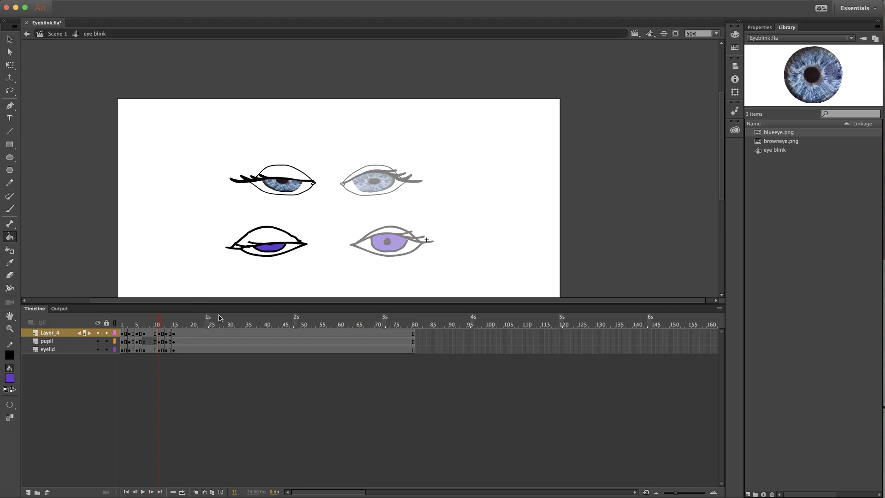
Deselect the half-open eye on frame 13 of Layer_4 and fill its iris with purple
{"action": "left_click", "coordinate": [167, 333]}
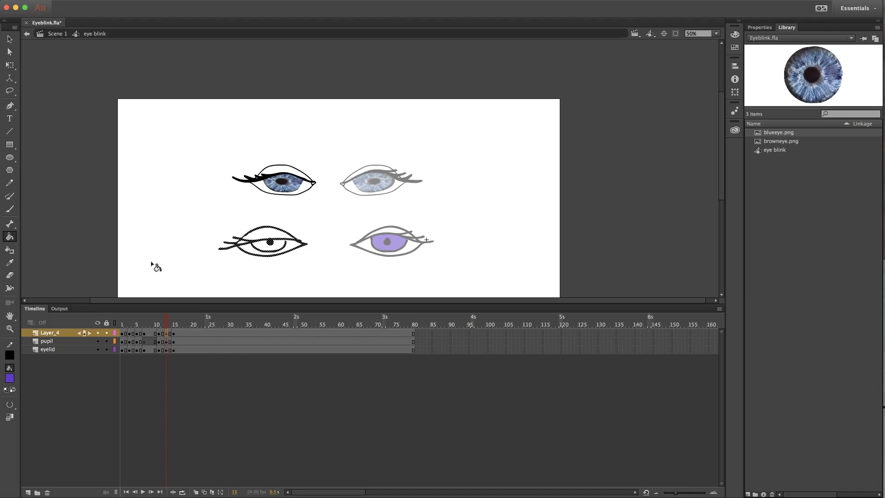
{"action": "key", "text": "v"}
{"action": "left_click", "coordinate": [164, 271]}
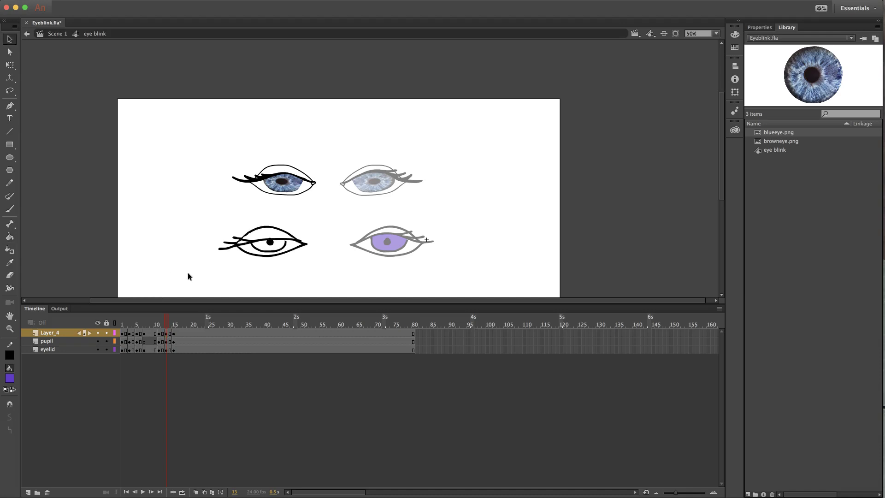
{"action": "key", "text": "k"}
{"action": "left_click", "coordinate": [265, 248]}
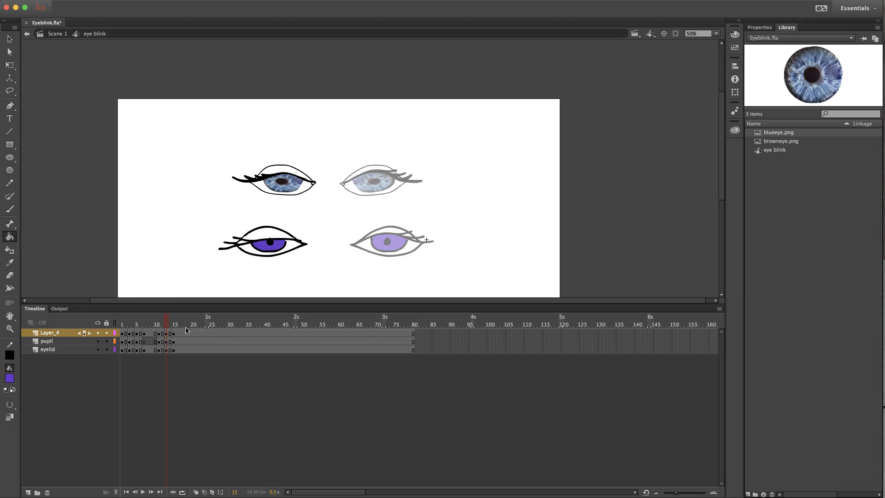
Deselect the fully open eye on frame 15 of Layer_4 and fill its iris with purple
{"action": "left_click", "coordinate": [174, 333]}
{"action": "key", "text": "v"}
{"action": "left_click", "coordinate": [196, 263]}
{"action": "key", "text": "k"}
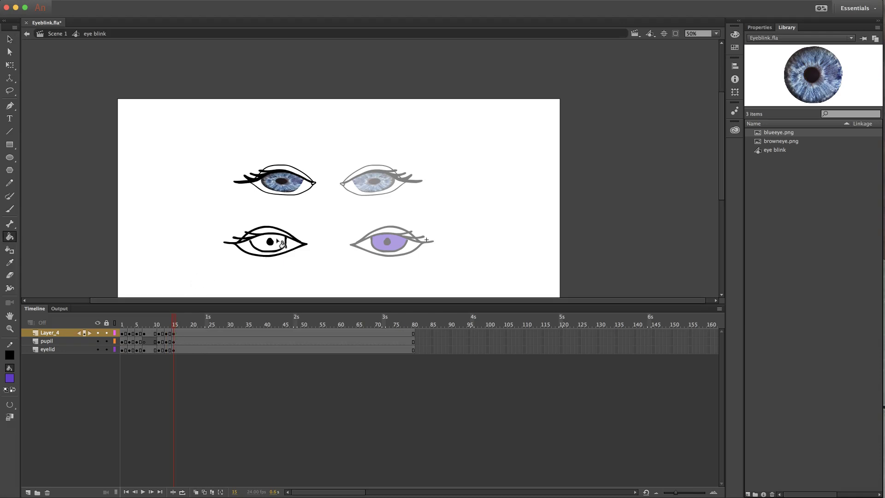
{"action": "left_click", "coordinate": [281, 243]}
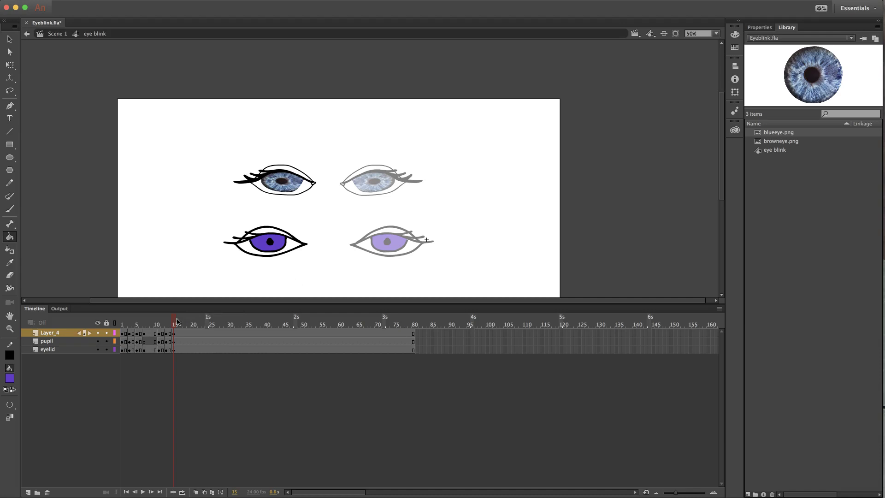
Play the coloured blink animation from frame 1 and return to Scene 1
{"action": "left_click", "coordinate": [122, 319]}
{"action": "left_click", "coordinate": [142, 492]}
{"action": "left_click", "coordinate": [58, 34]}
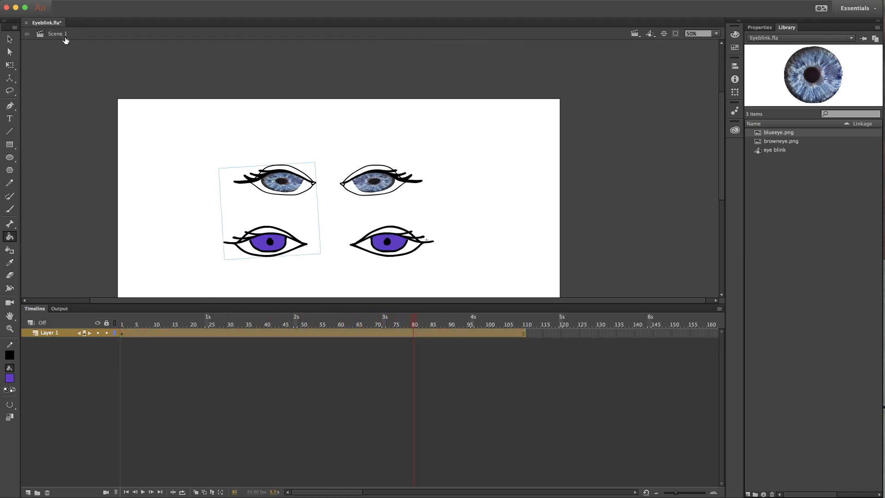
Examine the looping properties of the left eye blink instance, then test the movie and close the preview
{"action": "scroll", "coordinate": [219, 186], "scroll_direction": "left", "scroll_amount": 3}
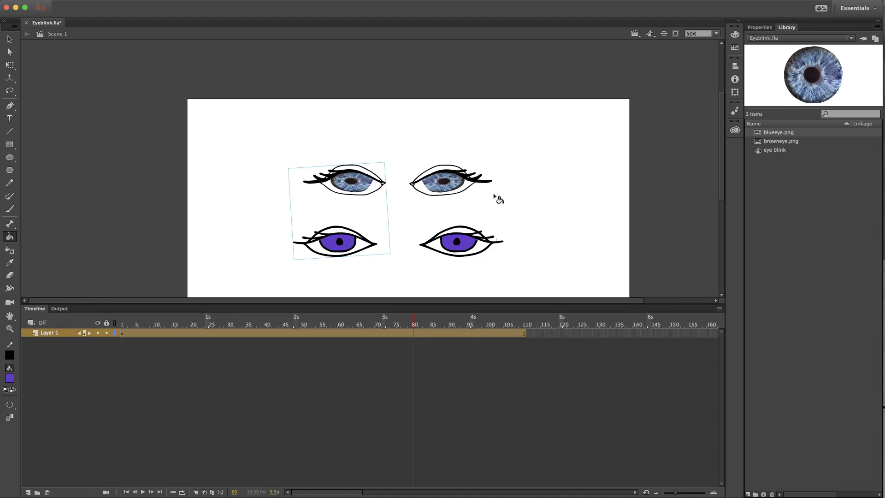
{"action": "left_click", "coordinate": [759, 27]}
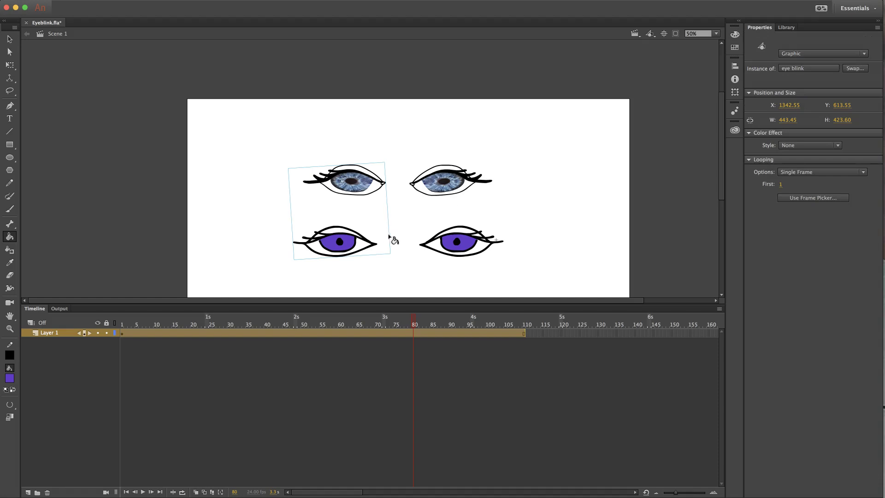
{"action": "left_click", "coordinate": [10, 40]}
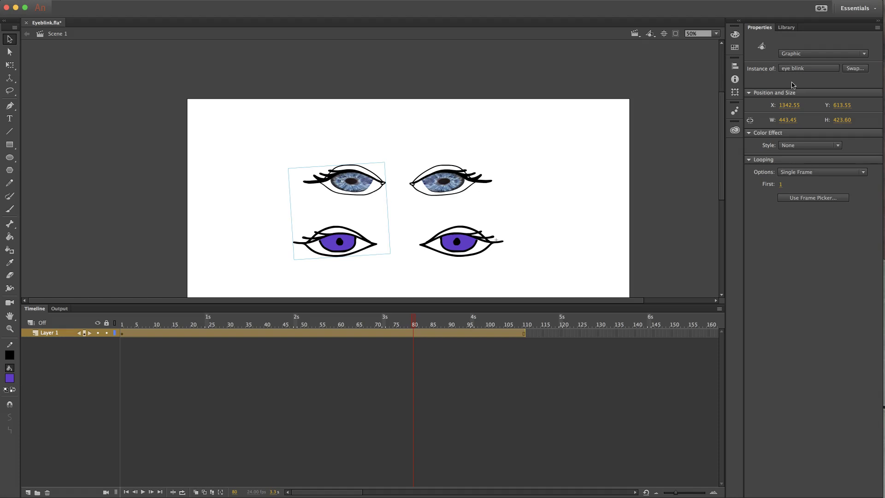
{"action": "left_click", "coordinate": [749, 161]}
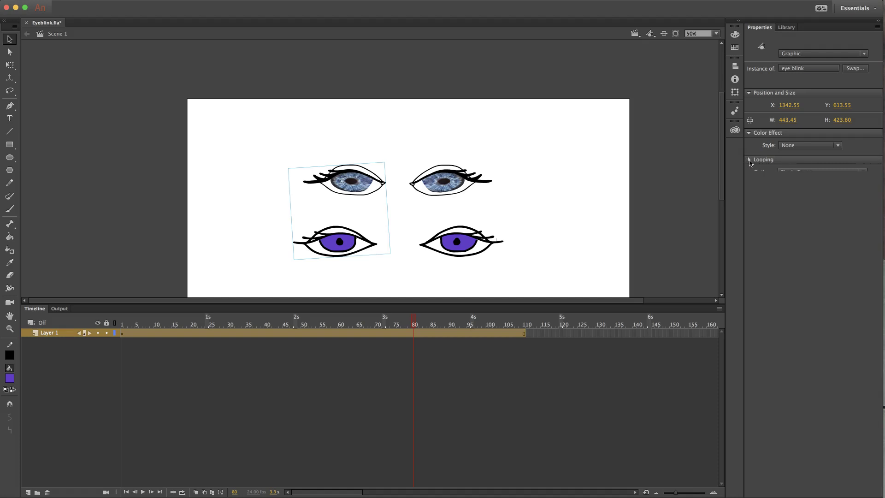
{"action": "left_click", "coordinate": [750, 161]}
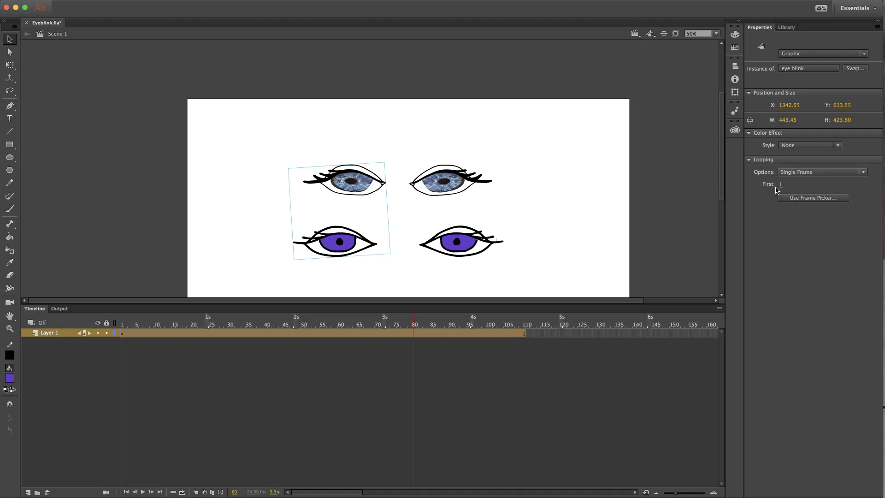
{"action": "key", "text": "super+Return"}
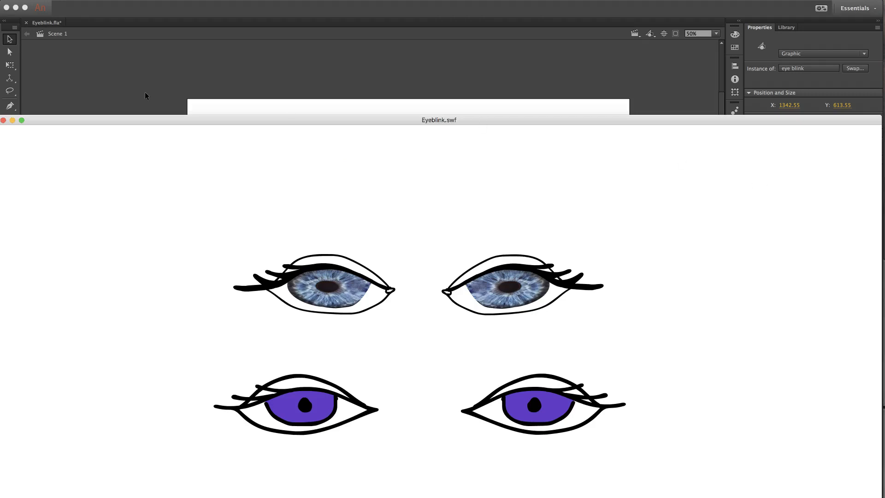
{"action": "left_click", "coordinate": [3, 120]}
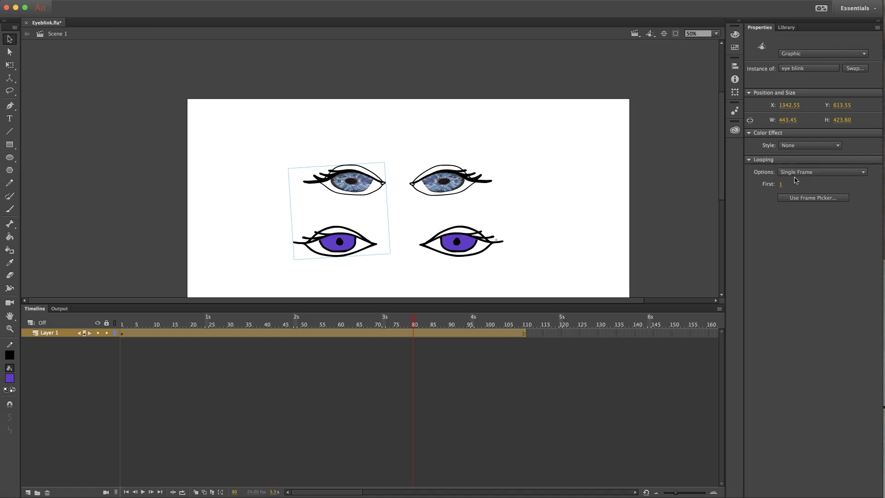
Set the left eye blink instance's looping option to Loop, then test the movie and close the preview
{"action": "left_click", "coordinate": [864, 175]}
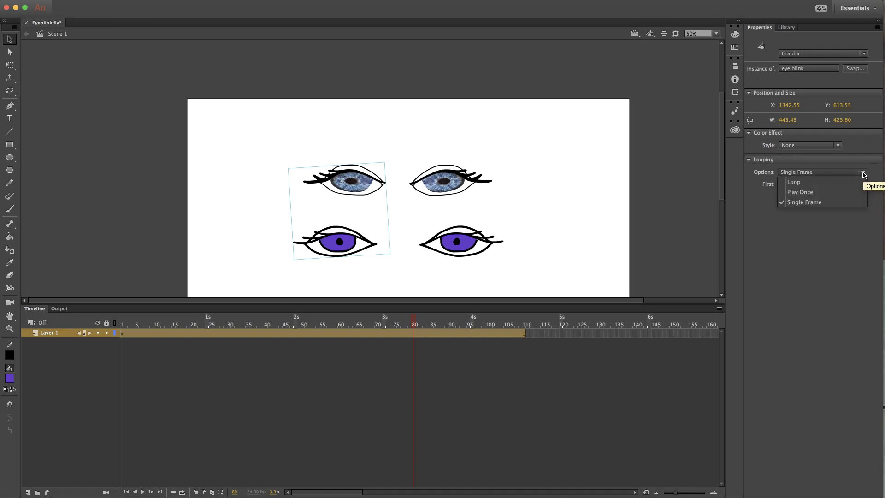
{"action": "left_click", "coordinate": [799, 184]}
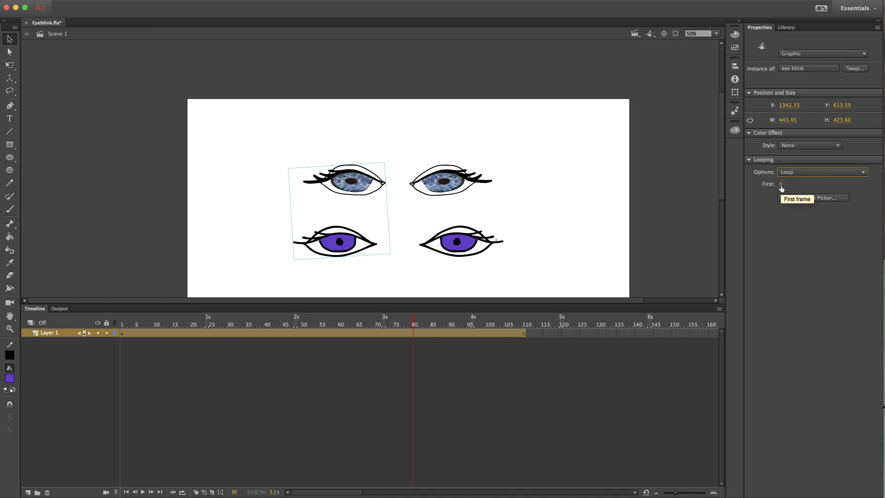
{"action": "key", "text": "super+Return"}
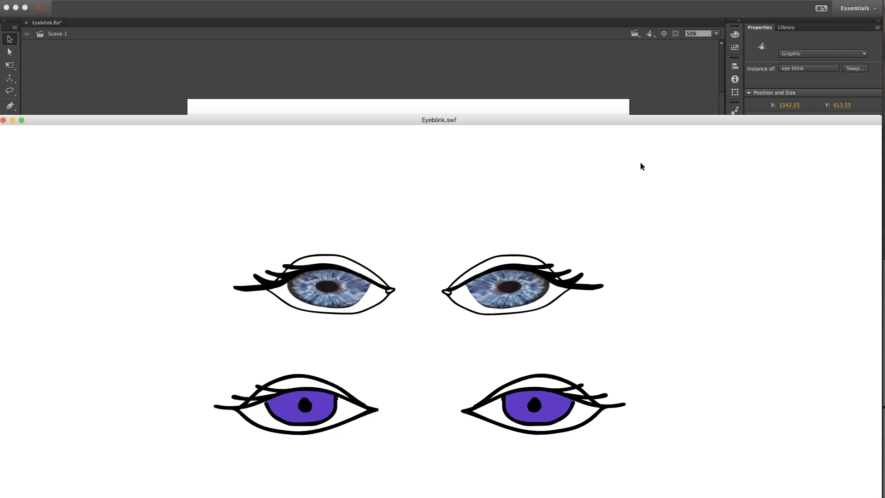
{"action": "left_click", "coordinate": [4, 121]}
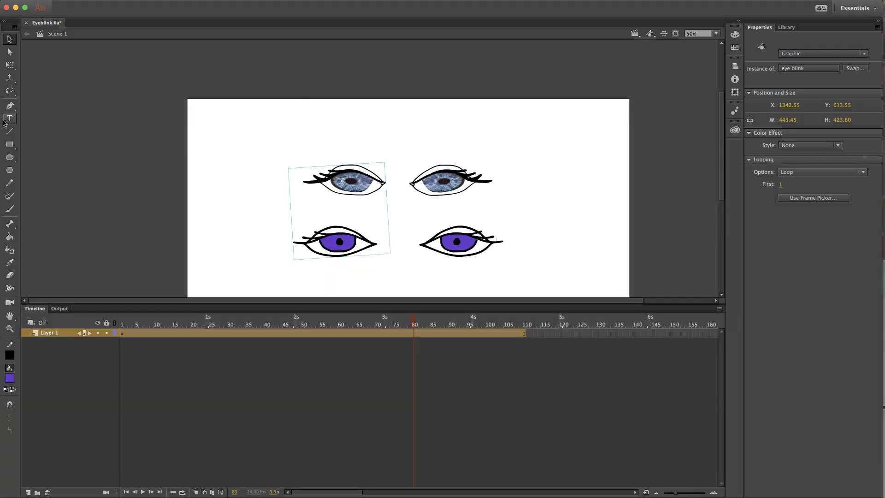
Set the mirrored right eye blink instance's looping option to Loop, then deselect it and test the movie again
{"action": "left_click", "coordinate": [461, 185]}
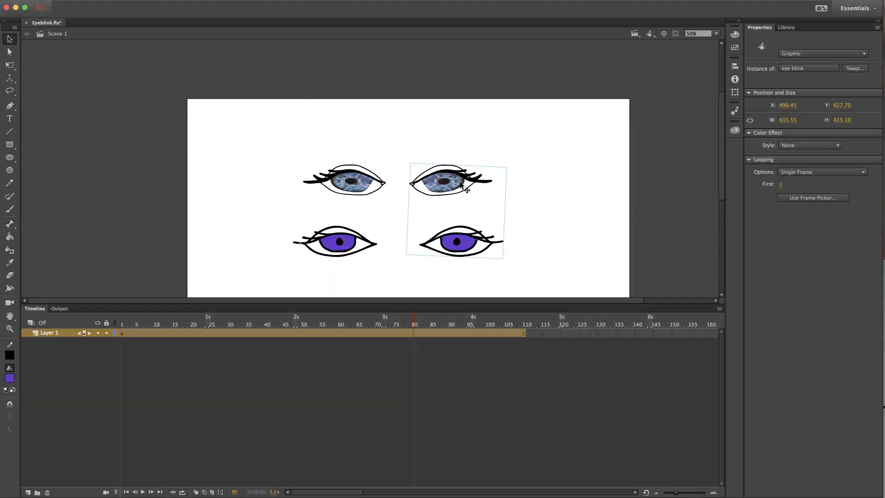
{"action": "scroll", "coordinate": [461, 184], "scroll_direction": "right", "scroll_amount": 3}
{"action": "left_click", "coordinate": [304, 185]}
{"action": "left_click", "coordinate": [390, 185]}
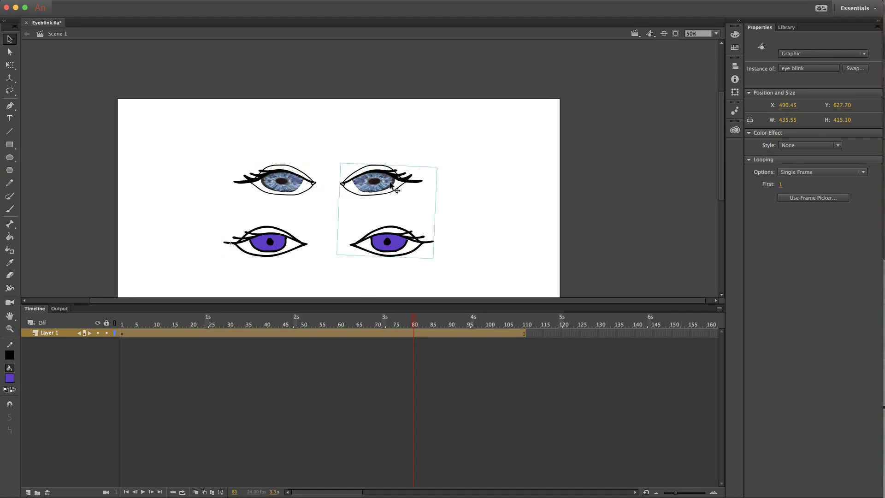
{"action": "left_click", "coordinate": [863, 174]}
{"action": "left_click", "coordinate": [804, 174]}
{"action": "left_click", "coordinate": [531, 191]}
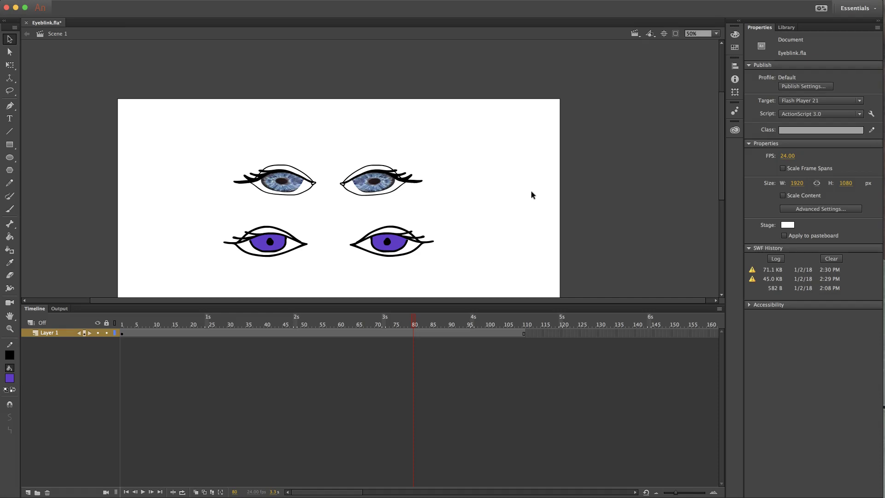
{"action": "key", "text": "super+Return"}
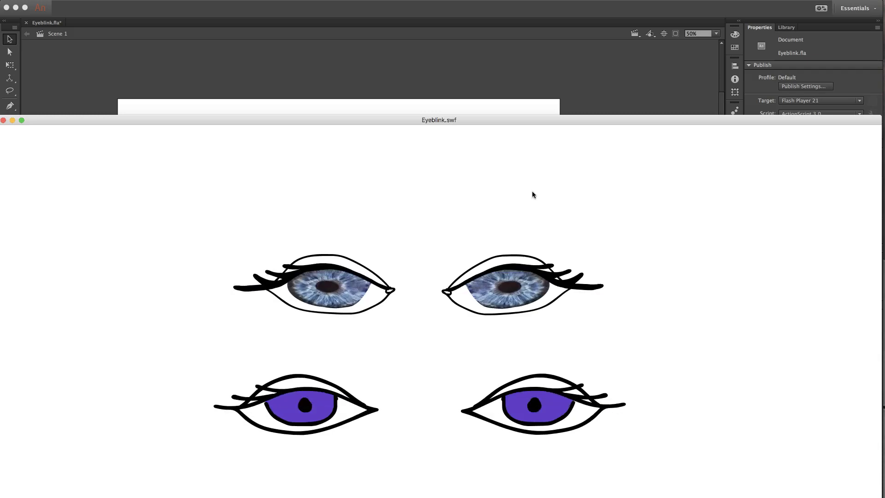
{"action": "left_click", "coordinate": [4, 120]}
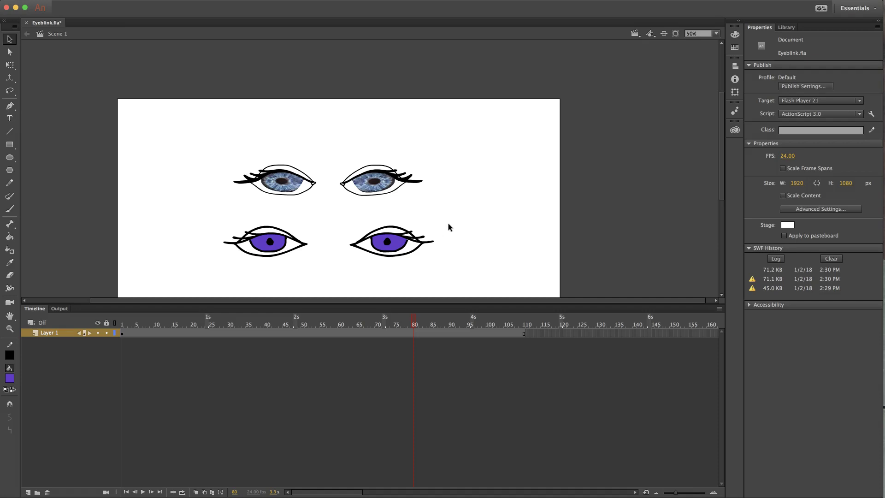
At frame 1, set the mirrored right eye blink instance's looping to Single Frame and choose frame 10 in the Frame Picker
{"action": "key", "text": "shift+comma"}
{"action": "left_click", "coordinate": [405, 243]}
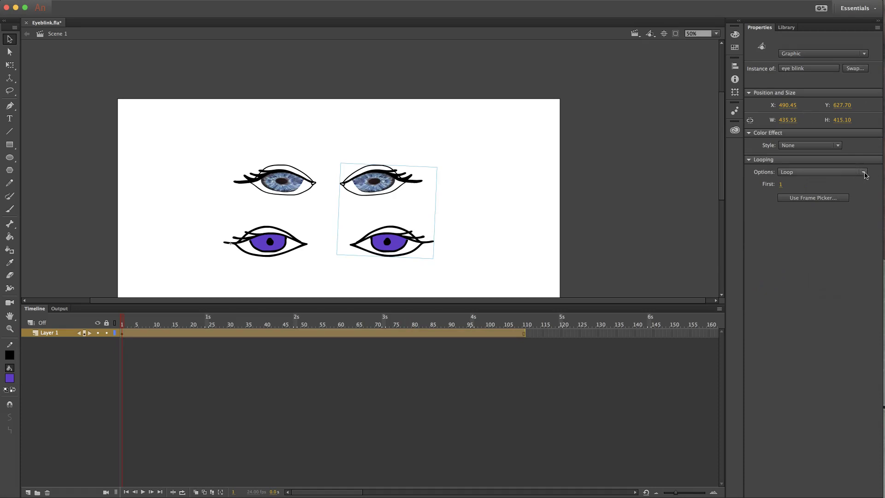
{"action": "left_click", "coordinate": [824, 198]}
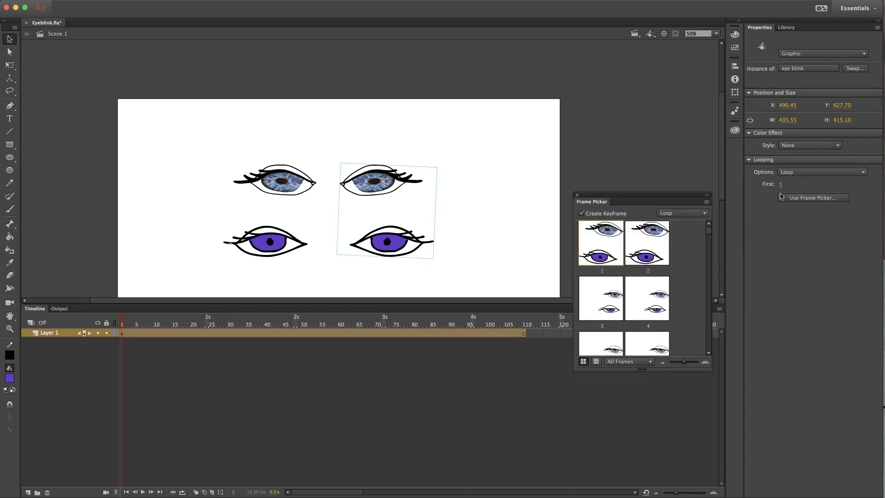
{"action": "left_click", "coordinate": [863, 171]}
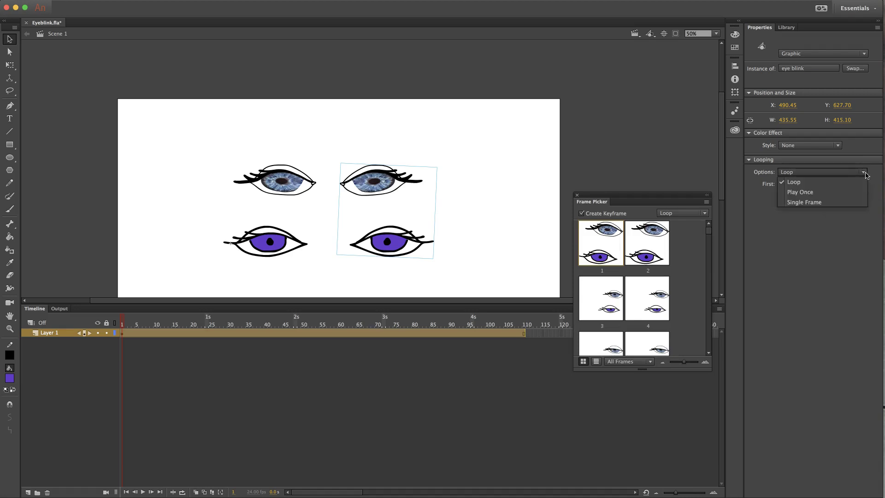
{"action": "left_click", "coordinate": [813, 202]}
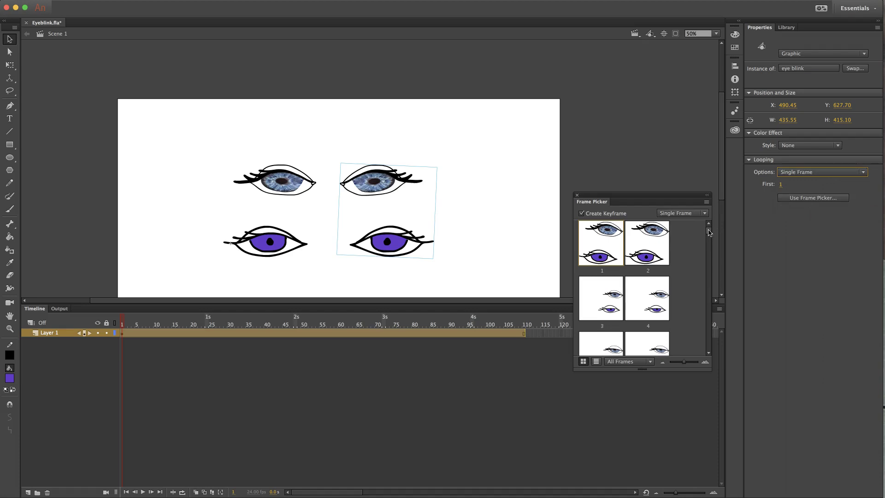
{"action": "left_click_drag", "start_coordinate": [709, 232], "coordinate": [708, 243]}
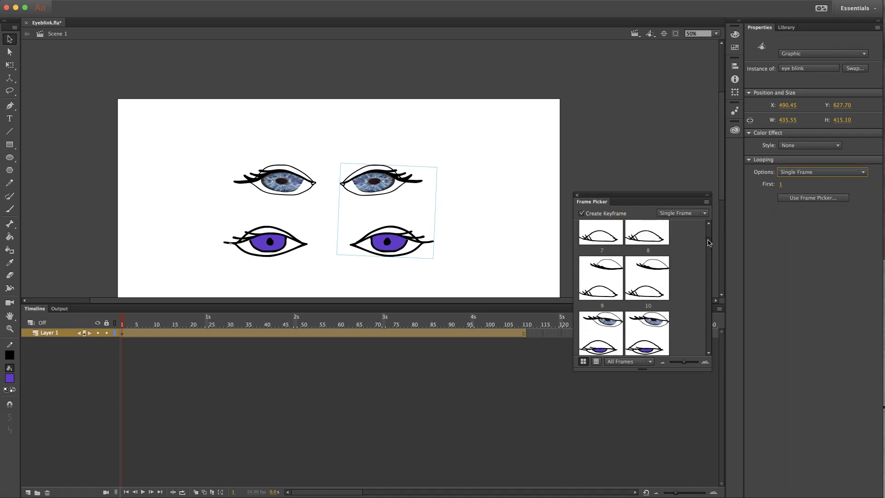
{"action": "left_click", "coordinate": [648, 282]}
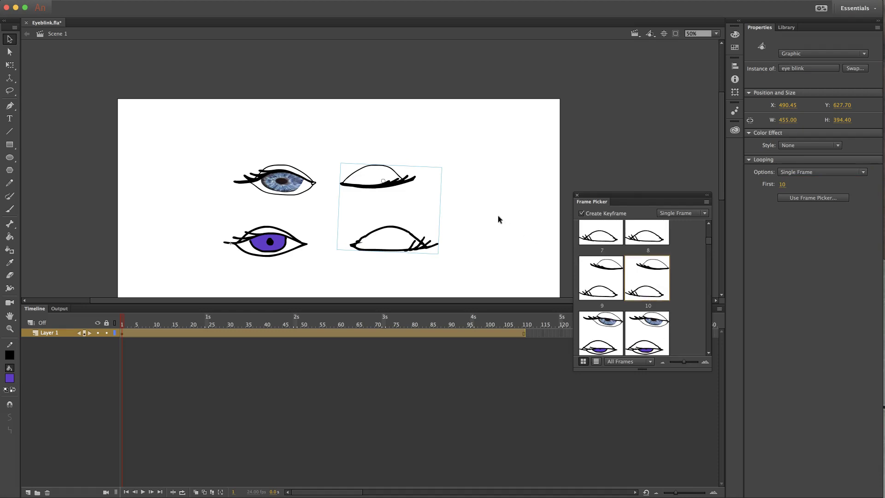
Set the left eye blink instance's looping to Single Frame at frame 10, and test the movie before closing the preview
{"action": "left_click", "coordinate": [273, 184]}
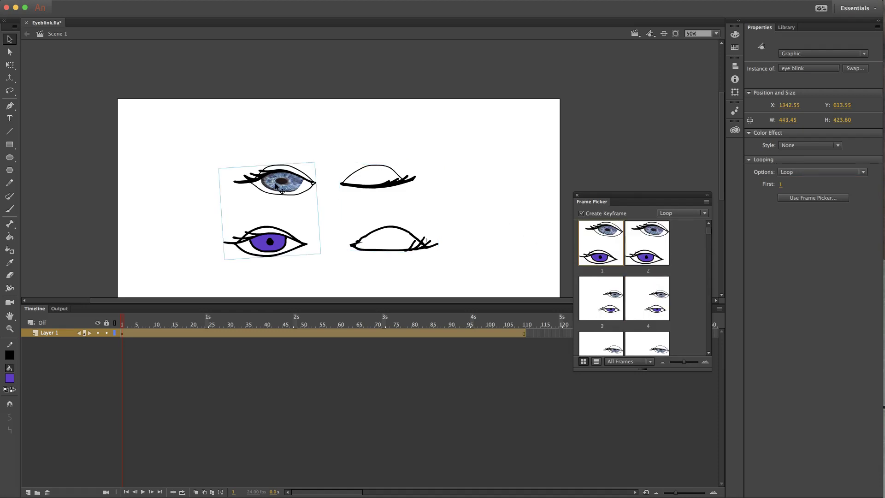
{"action": "left_click", "coordinate": [837, 173]}
{"action": "left_click", "coordinate": [820, 202]}
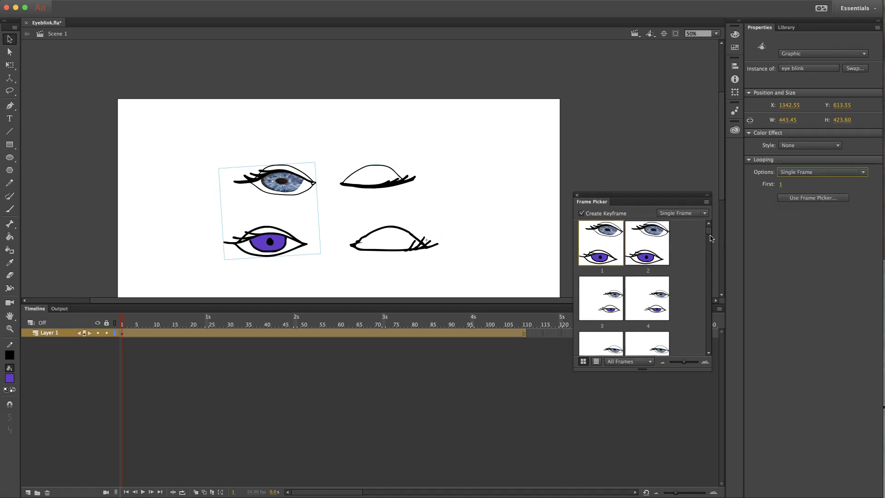
{"action": "left_click_drag", "start_coordinate": [708, 230], "coordinate": [709, 248]}
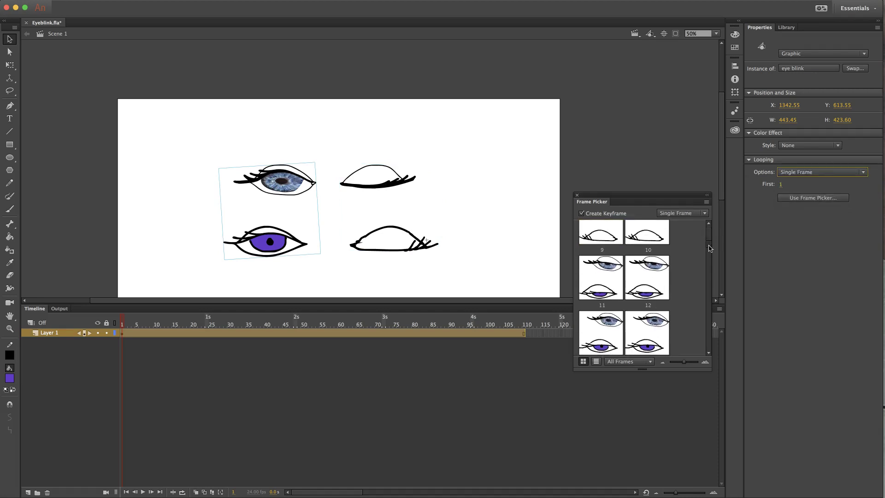
{"action": "left_click", "coordinate": [653, 239]}
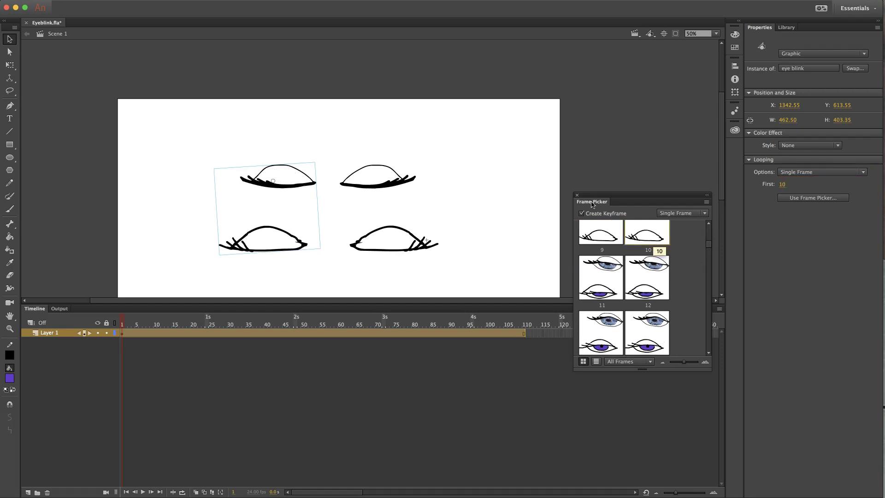
{"action": "key", "text": "super+Return"}
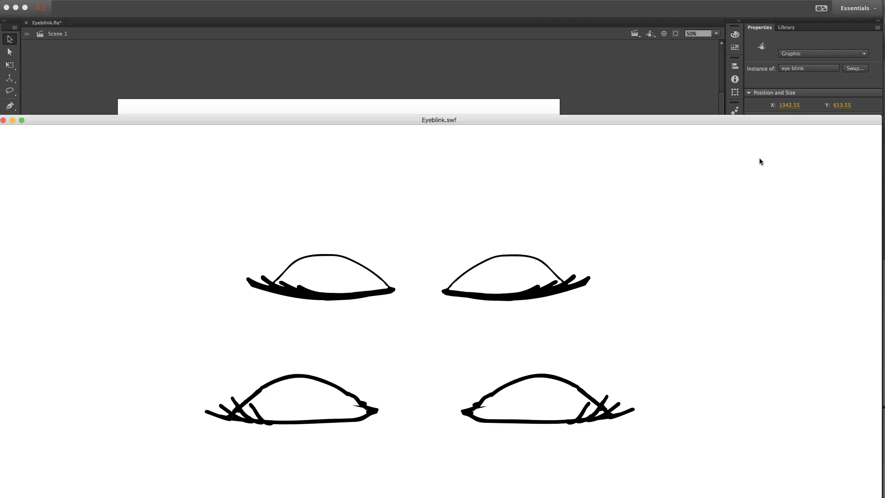
{"action": "left_click", "coordinate": [3, 120]}
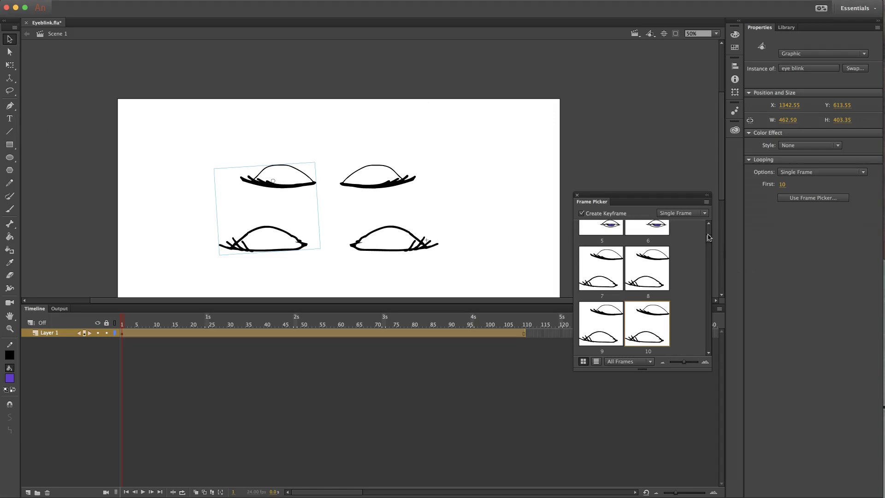
Set the left eye blink instance's looping option to Loop with first frame 1 and deselect it
{"action": "left_click_drag", "start_coordinate": [709, 239], "coordinate": [708, 226]}
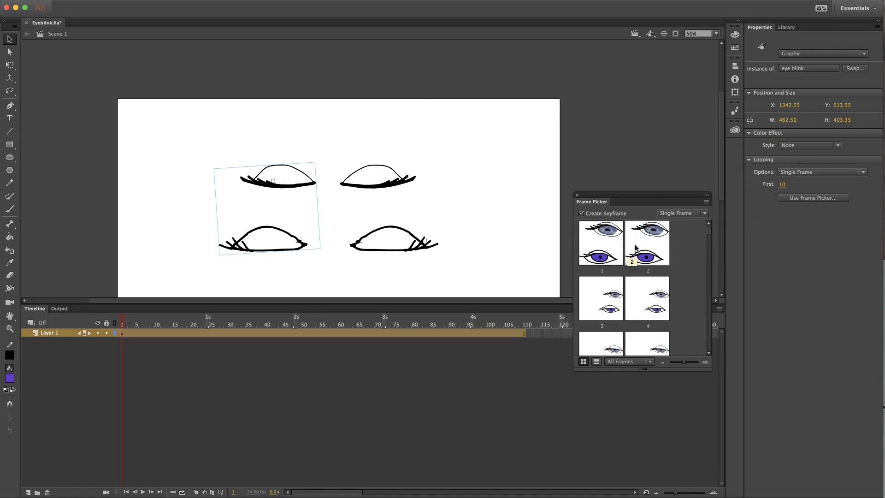
{"action": "scroll", "coordinate": [635, 251], "scroll_direction": "down", "scroll_amount": 5}
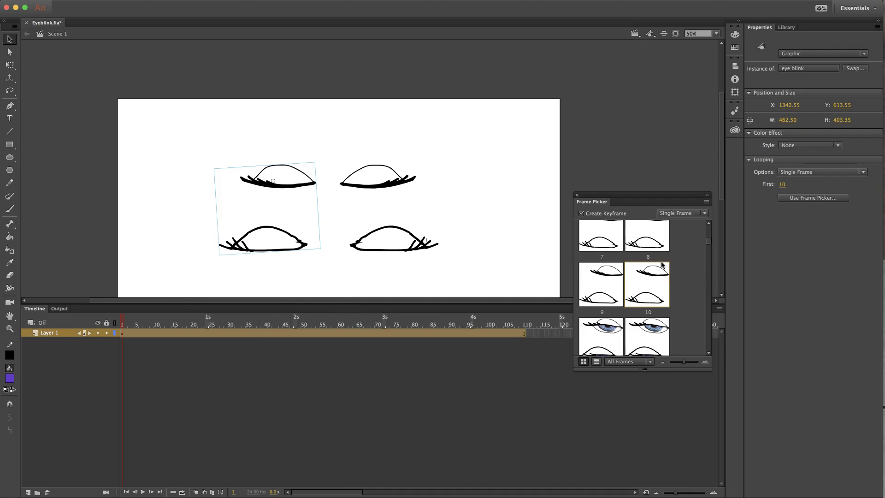
{"action": "scroll", "coordinate": [657, 264], "scroll_direction": "down", "scroll_amount": 2}
{"action": "scroll", "coordinate": [658, 264], "scroll_direction": "down", "scroll_amount": 5}
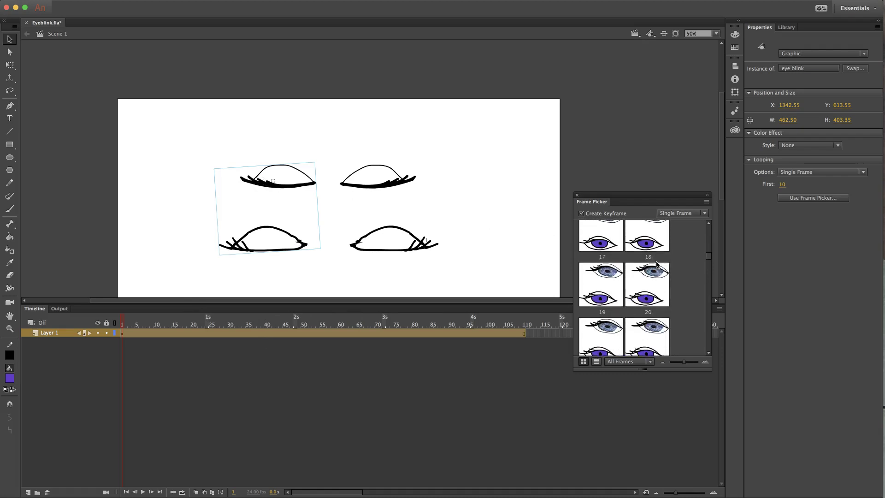
{"action": "scroll", "coordinate": [658, 264], "scroll_direction": "up", "scroll_amount": 10}
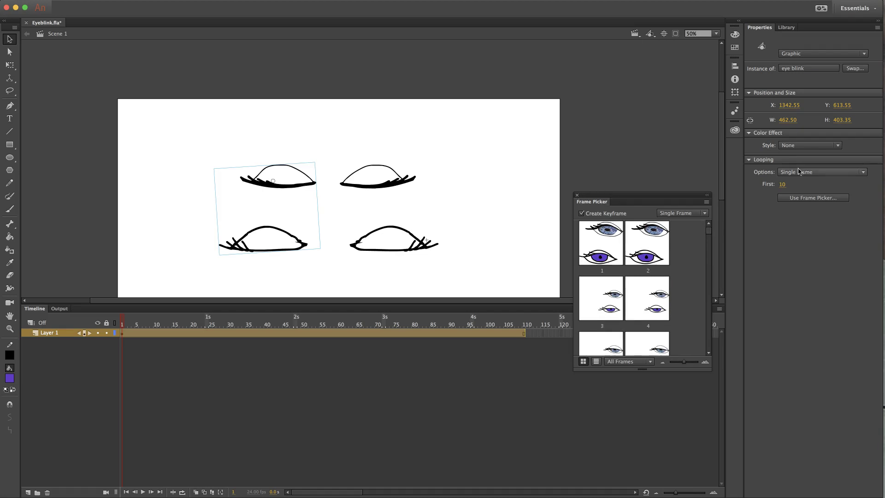
{"action": "left_click", "coordinate": [830, 175]}
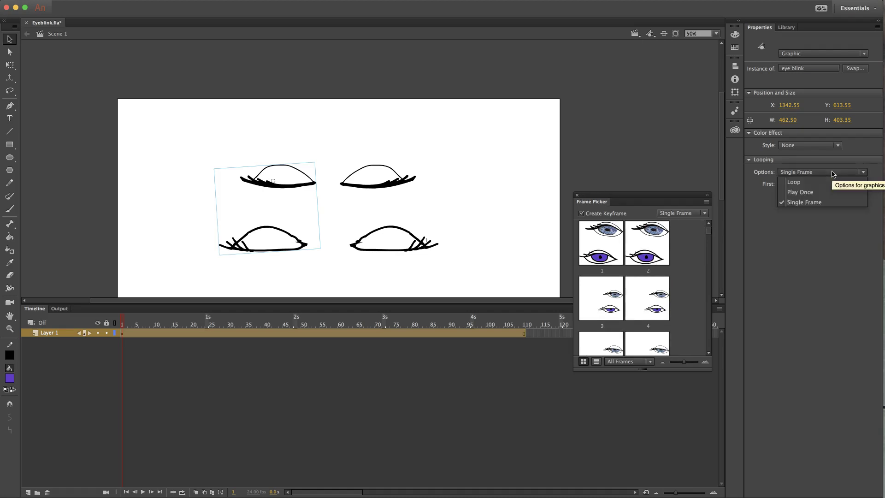
{"action": "left_click", "coordinate": [801, 184]}
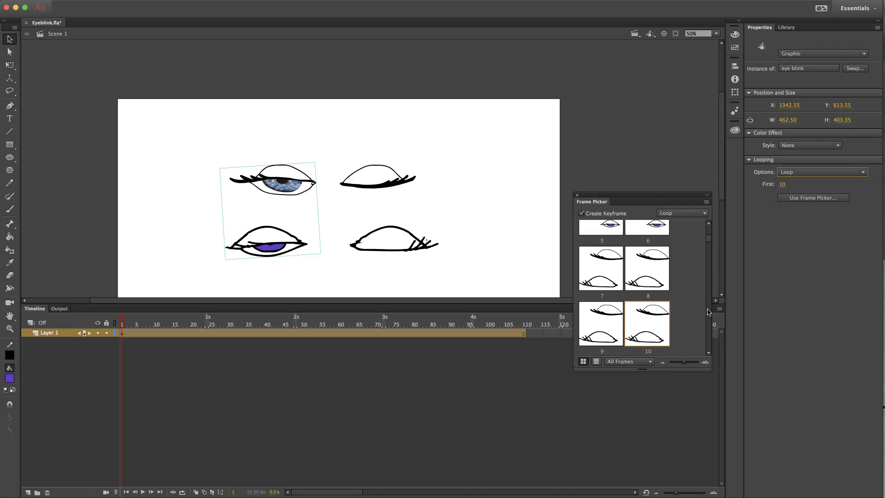
{"action": "left_click", "coordinate": [783, 184]}
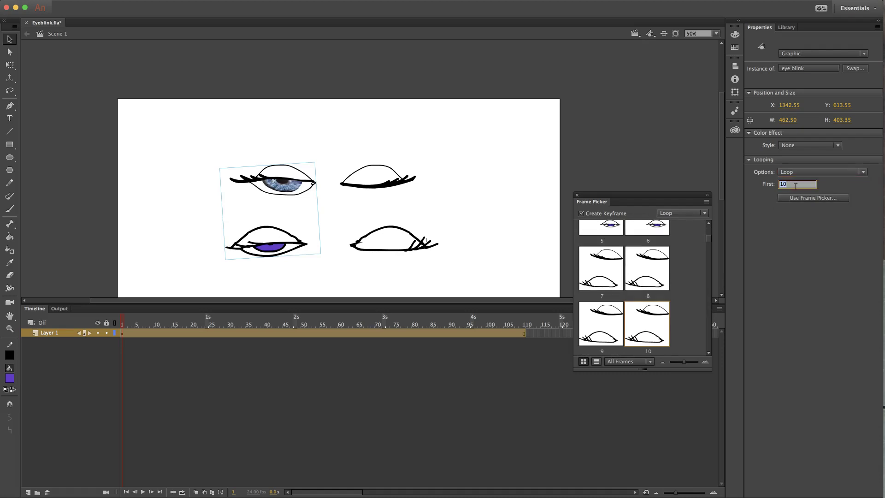
{"action": "type", "text": "1"}
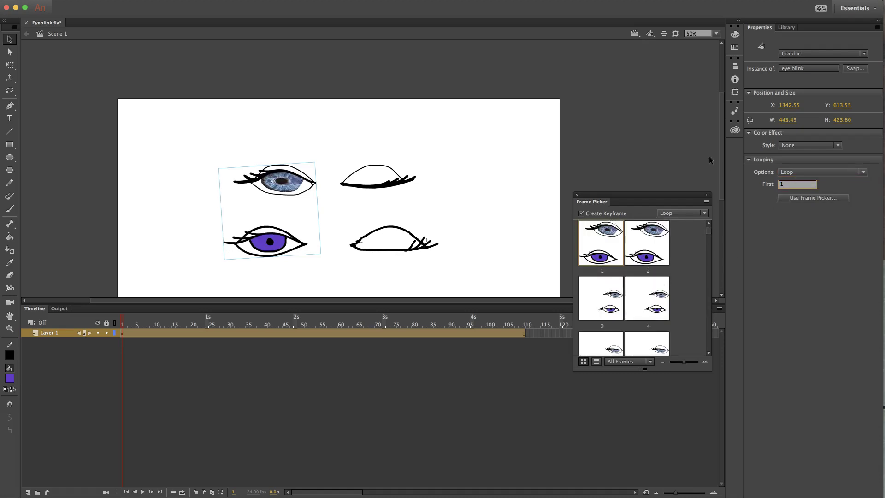
{"action": "left_click", "coordinate": [438, 175]}
Set the mirrored right eye blink instance's first frame to 1 and its looping option to Loop
{"action": "scroll", "coordinate": [381, 177], "scroll_direction": "down", "scroll_amount": 3}
{"action": "left_click", "coordinate": [424, 227]}
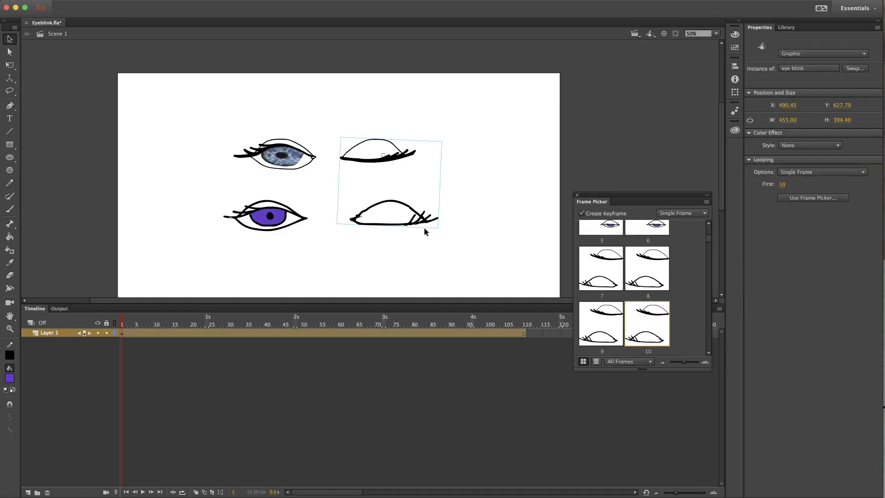
{"action": "left_click", "coordinate": [783, 185]}
{"action": "type", "text": "1"}
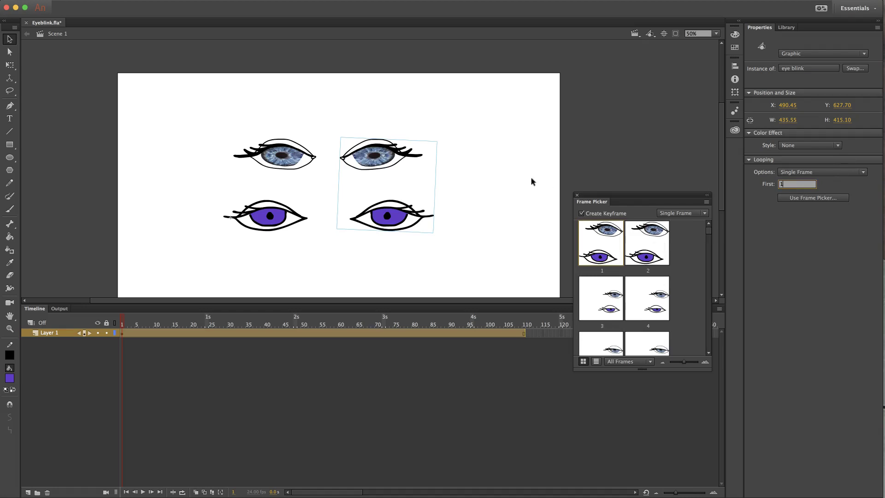
{"action": "left_click", "coordinate": [530, 177]}
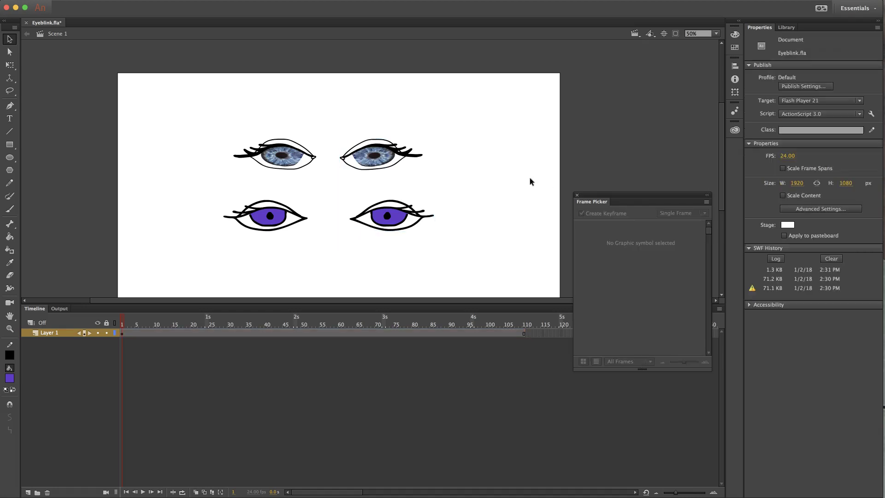
{"action": "left_click", "coordinate": [397, 162]}
{"action": "left_click", "coordinate": [830, 172]}
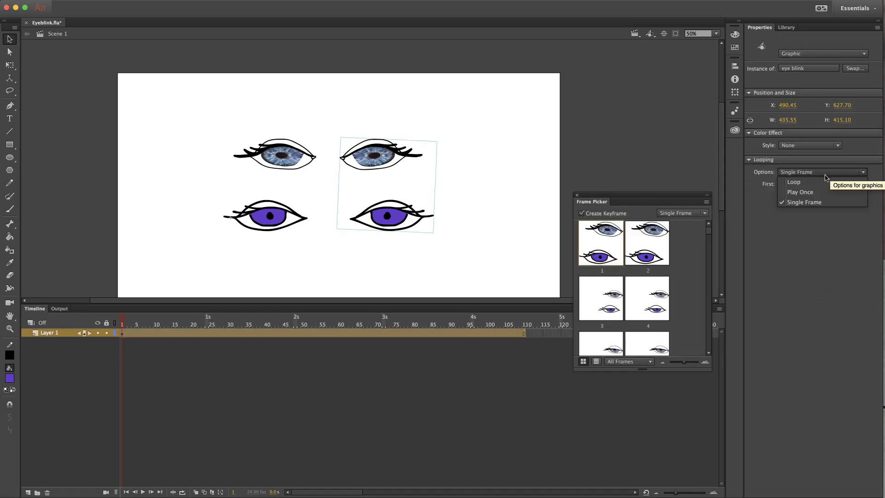
{"action": "left_click", "coordinate": [793, 182]}
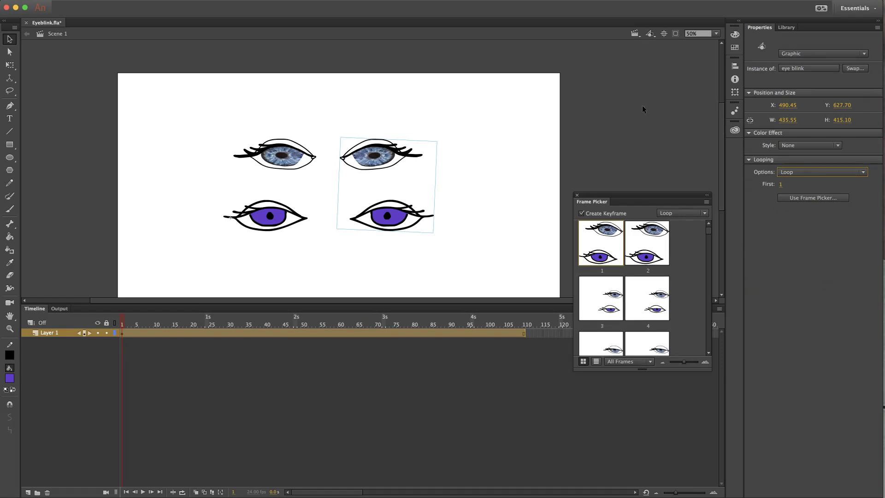
Test the movie to watch both looping eye blink instances, close the preview and clear the selection
{"action": "key", "text": "super+Return"}
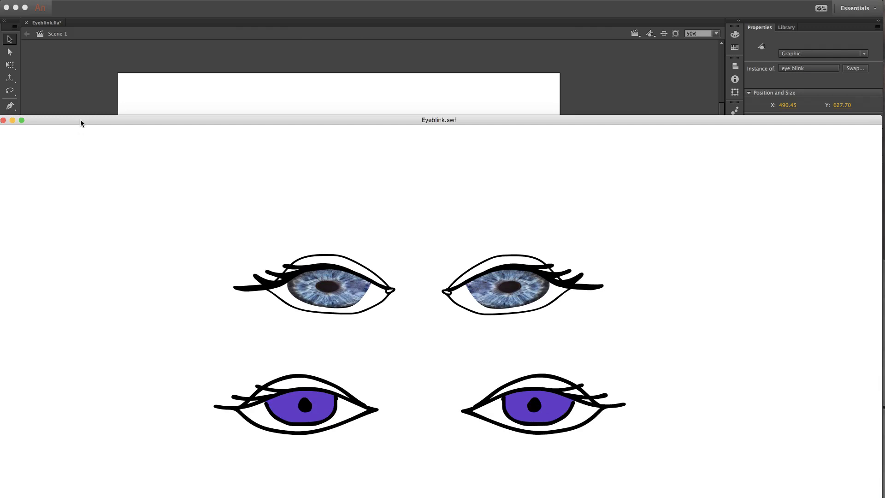
{"action": "left_click_drag", "start_coordinate": [85, 122], "coordinate": [96, 124]}
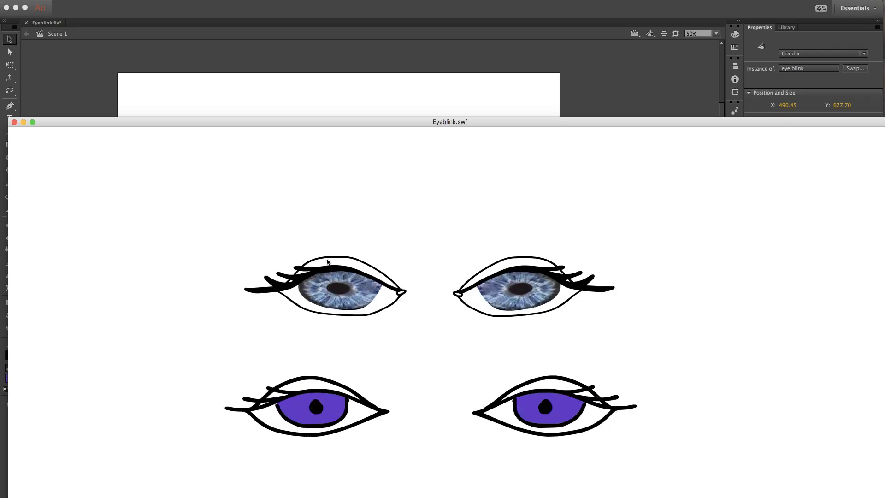
{"action": "left_click", "coordinate": [15, 122]}
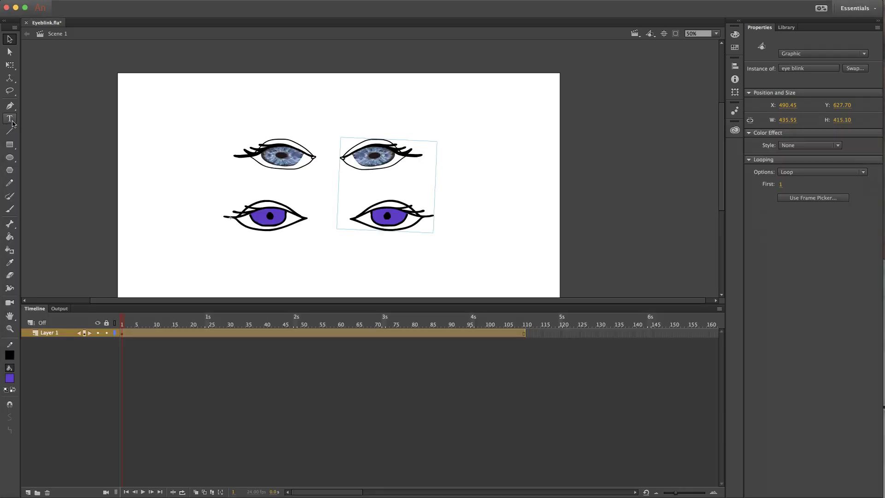
{"action": "left_click", "coordinate": [436, 112]}
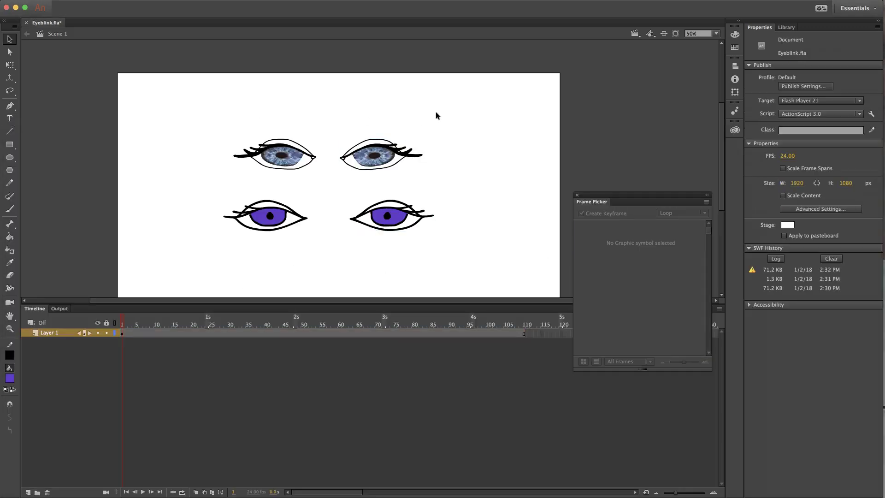
Inside the eye blink symbol, extend the Layer_4, pupil and eyelid layers to frame 90 and return to Scene 1
{"action": "double_click", "coordinate": [289, 159]}
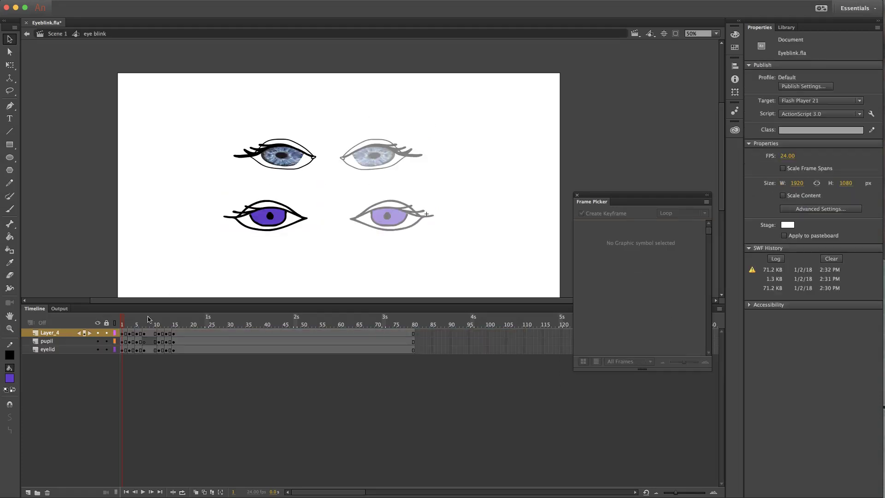
{"action": "left_click_drag", "start_coordinate": [123, 335], "coordinate": [150, 336]}
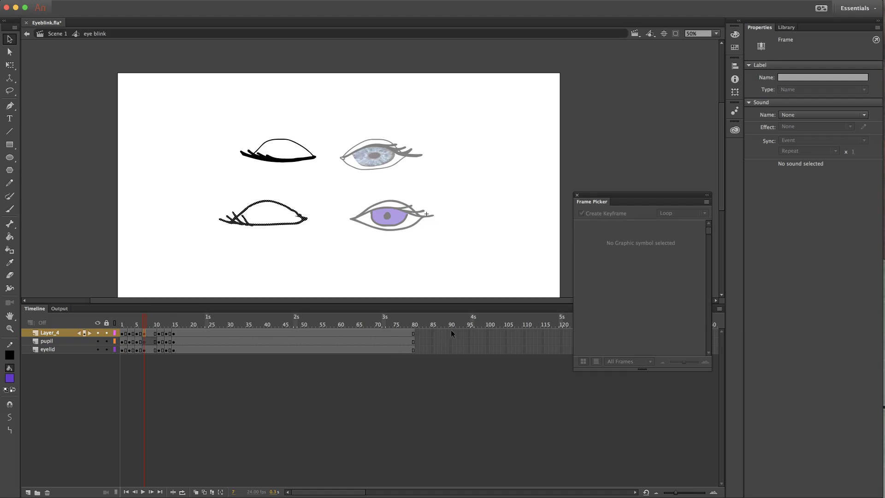
{"action": "left_click_drag", "start_coordinate": [450, 333], "coordinate": [450, 353]}
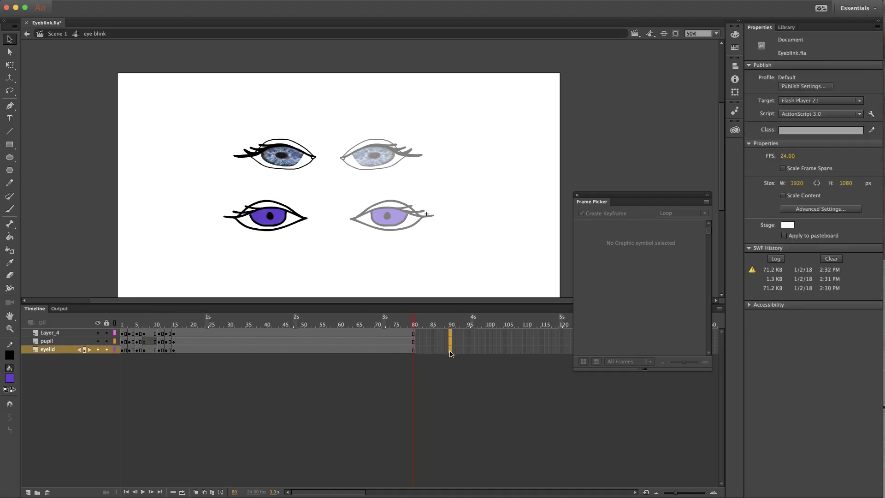
{"action": "right_click", "coordinate": [450, 354]}
{"action": "left_click", "coordinate": [502, 398]}
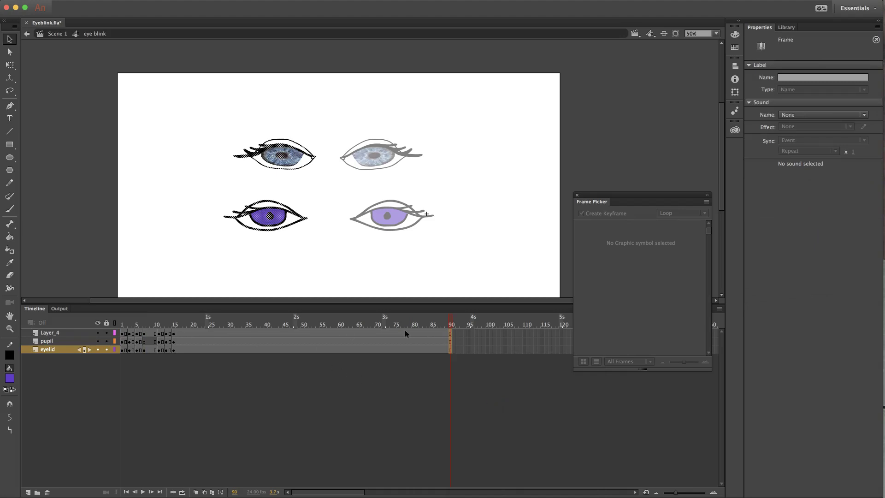
{"action": "left_click", "coordinate": [60, 34]}
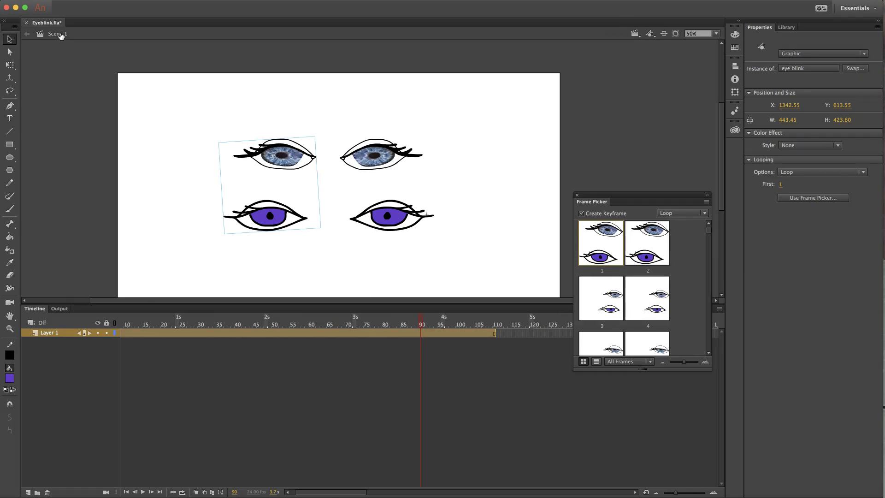
{"action": "left_click", "coordinate": [174, 111]}
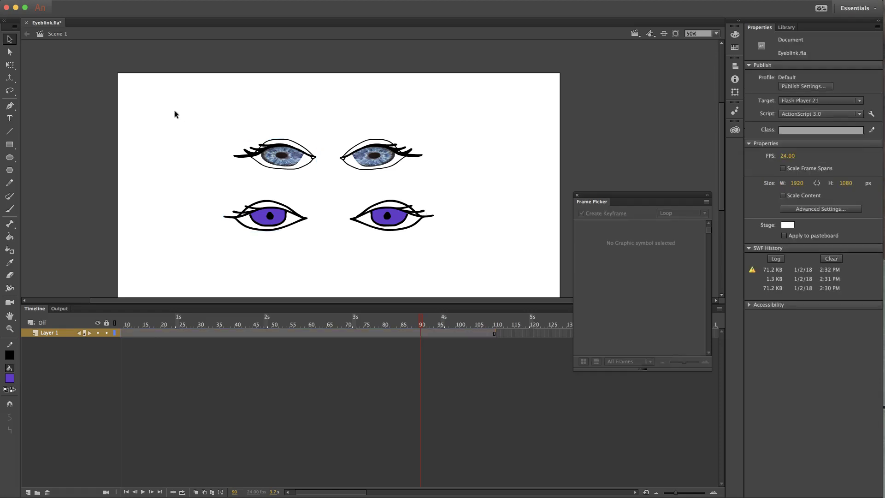